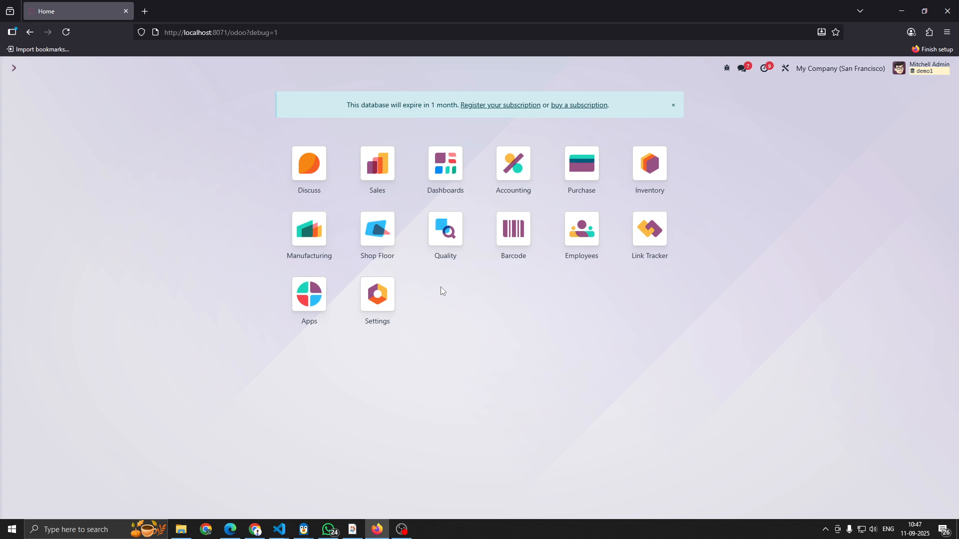
- Search the settings for "multi" and check the Multi-Step Routes option under Inventory's warehouse settings
click(383, 297)
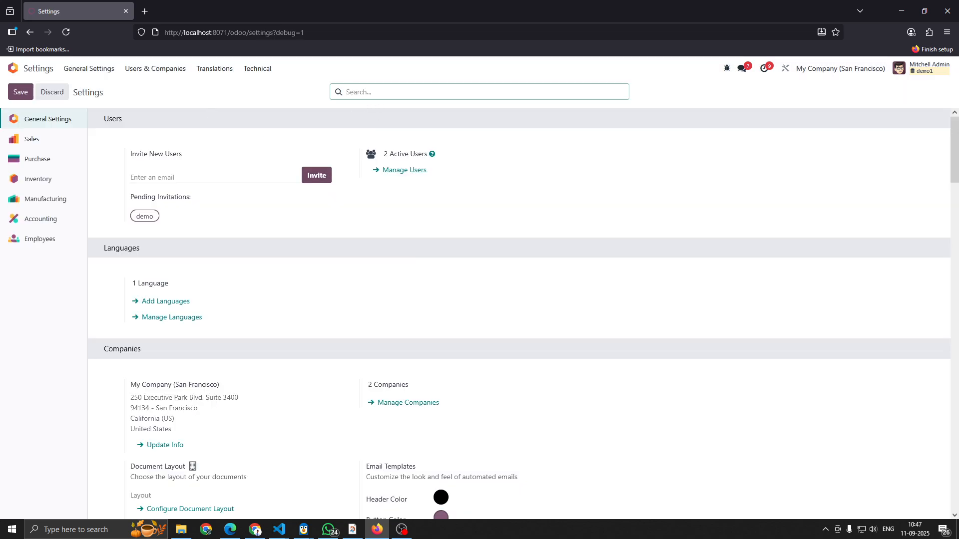
text(multi)
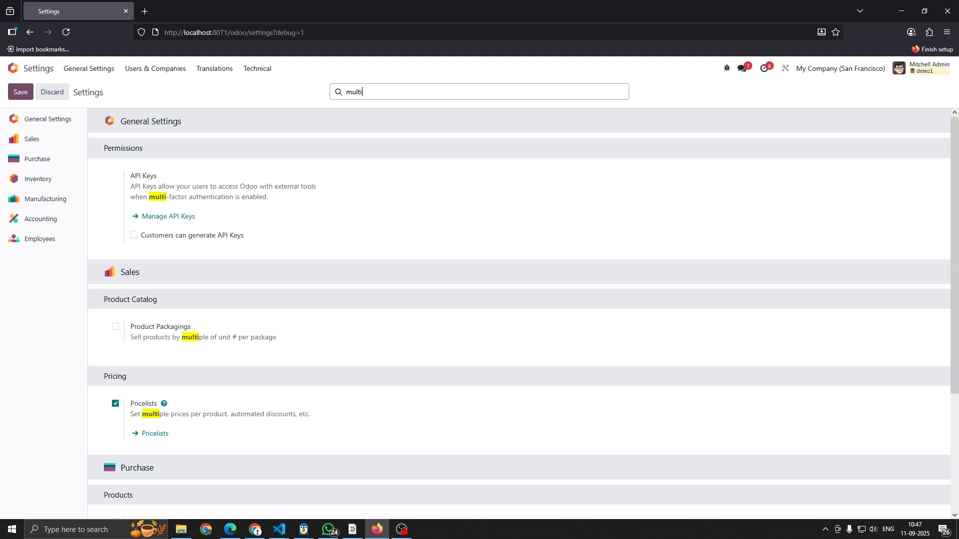
scroll(385, 174, down, 3)
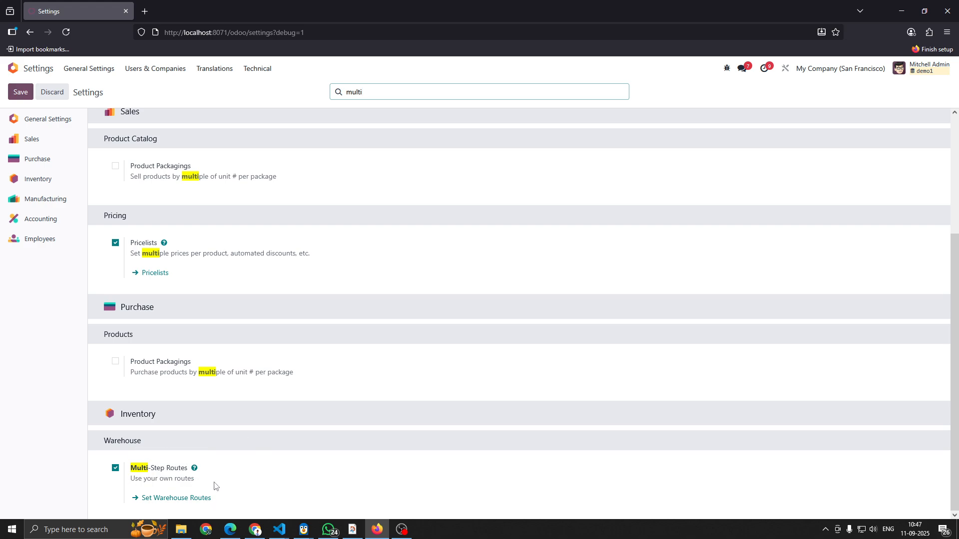
- Open the YourCompany warehouse in Inventory and review its shipment and manufacturing resupply configuration
click(12, 68)
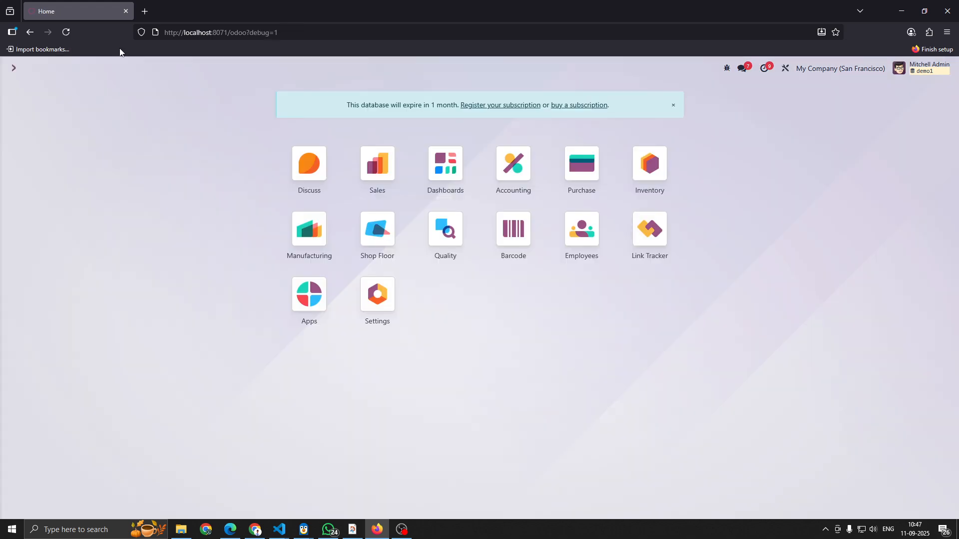
click(649, 164)
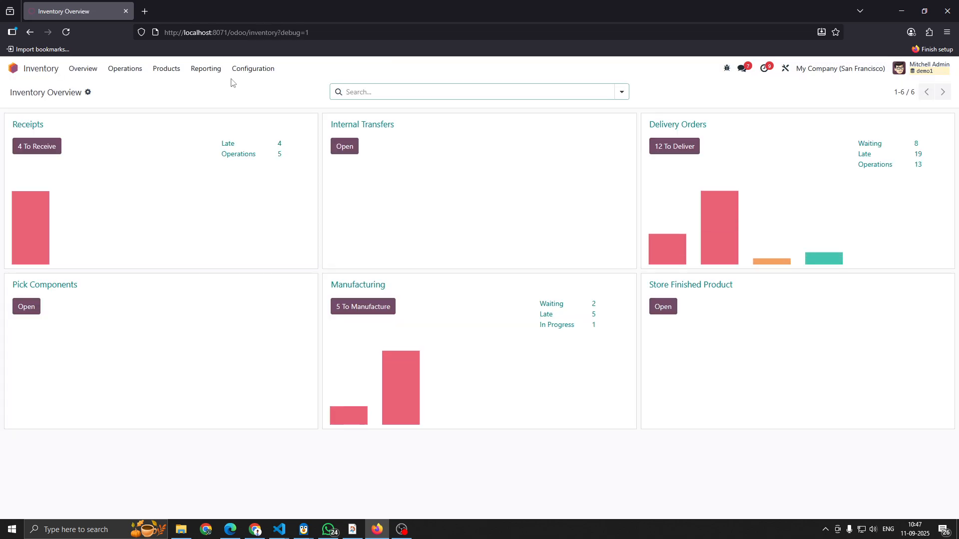
click(250, 73)
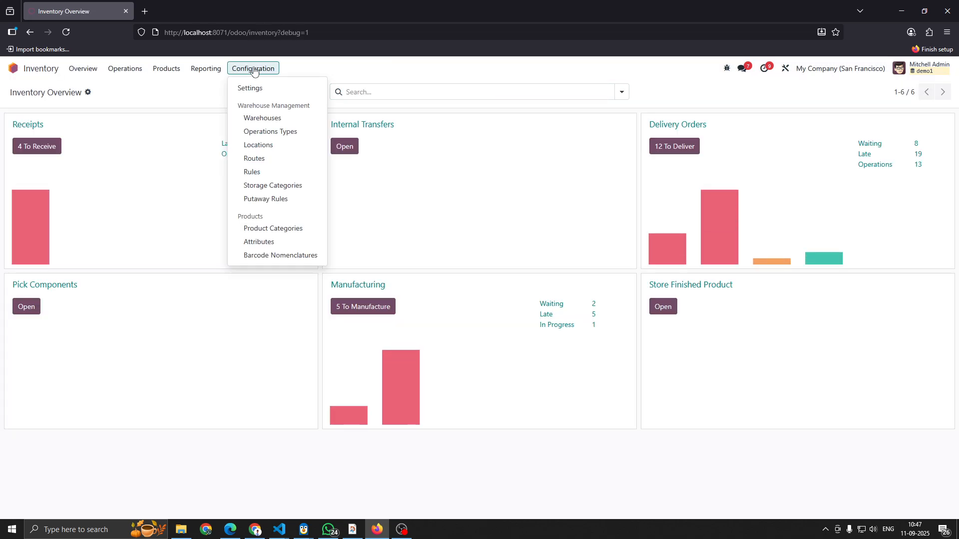
click(266, 120)
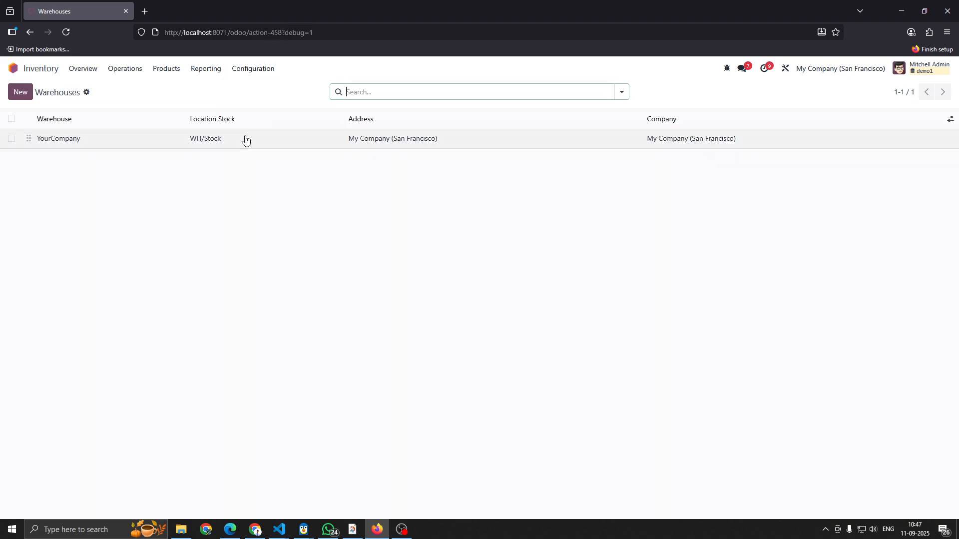
click(272, 142)
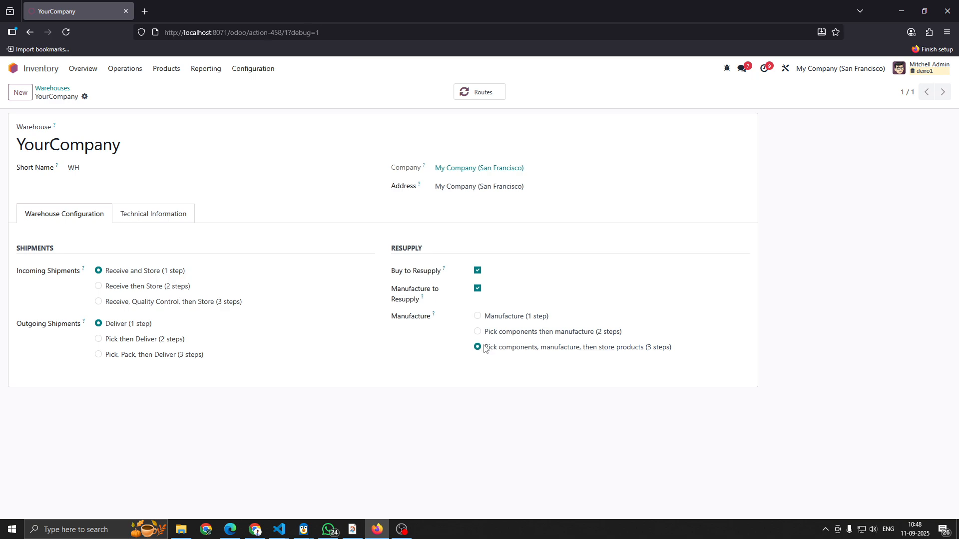
- Open the warehouse's three-step manufacturing route and examine its push rule from WH/Post-Production to WH/Stock
click(480, 92)
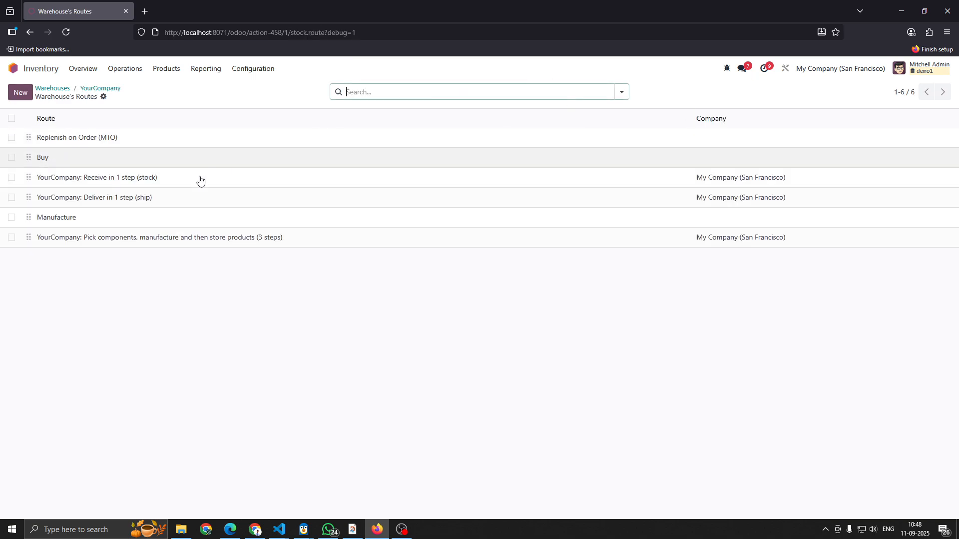
click(266, 240)
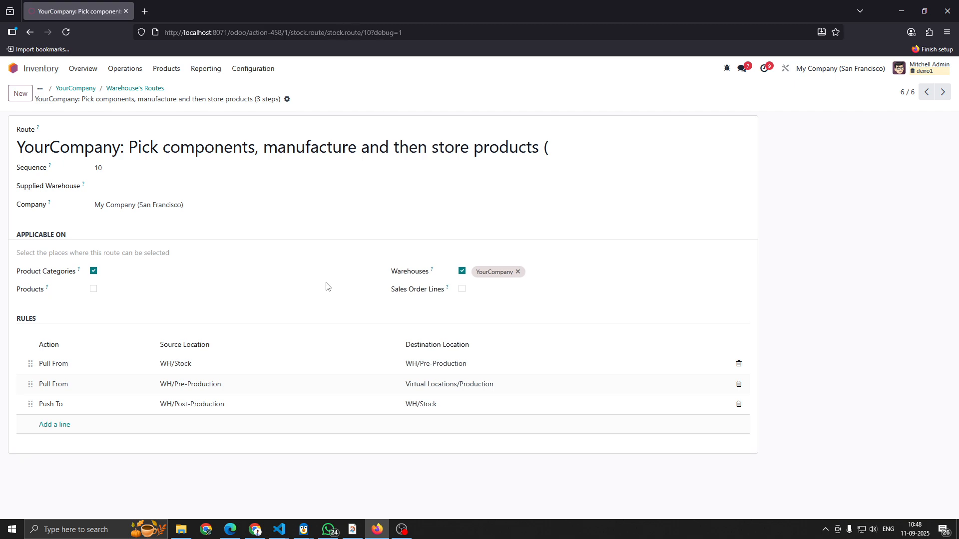
click(200, 411)
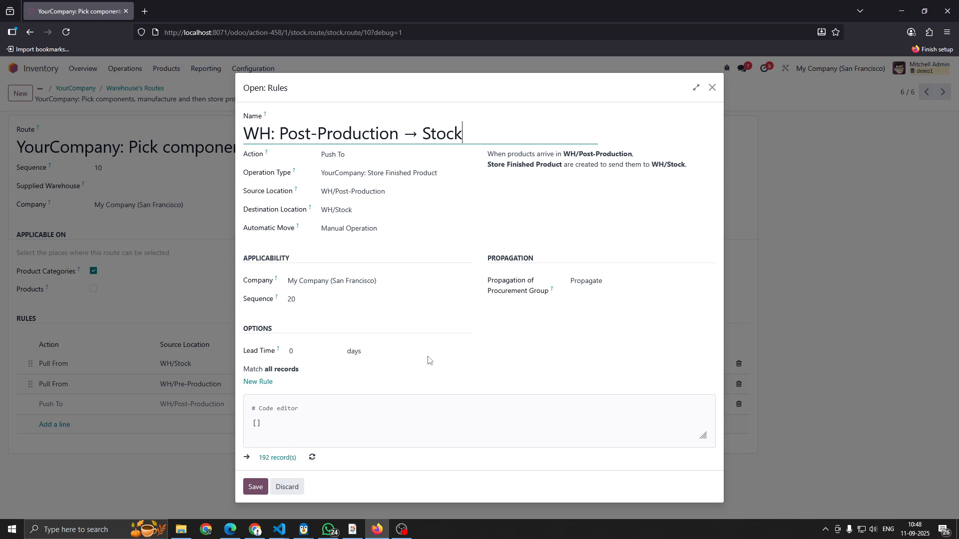
click(712, 88)
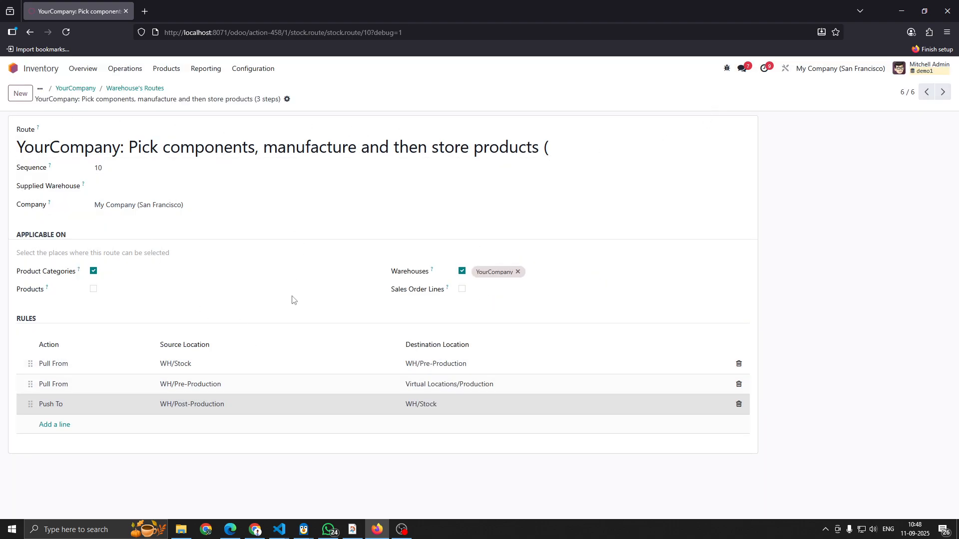
- Find the Sales product list with a search for "product" and open the CNC Machine X1 product
click(13, 68)
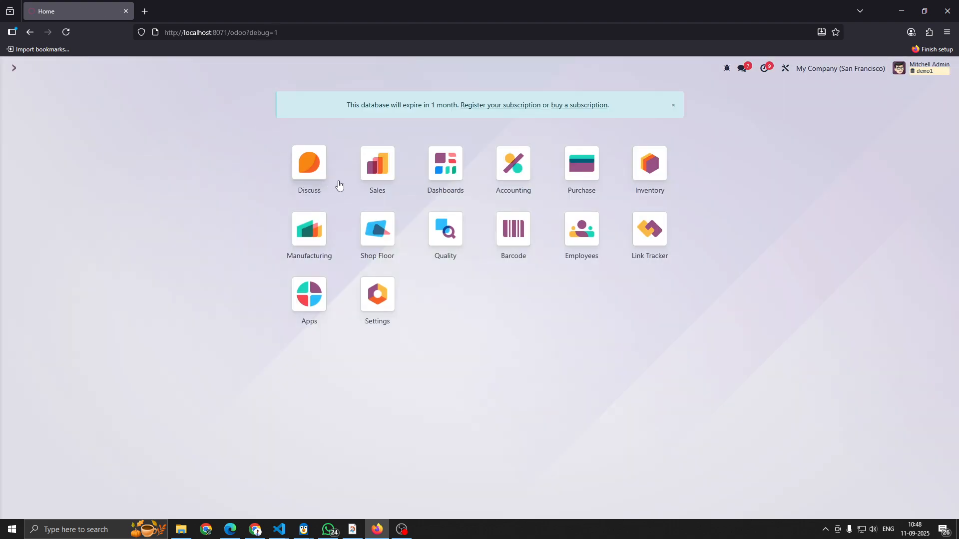
text(/ product)
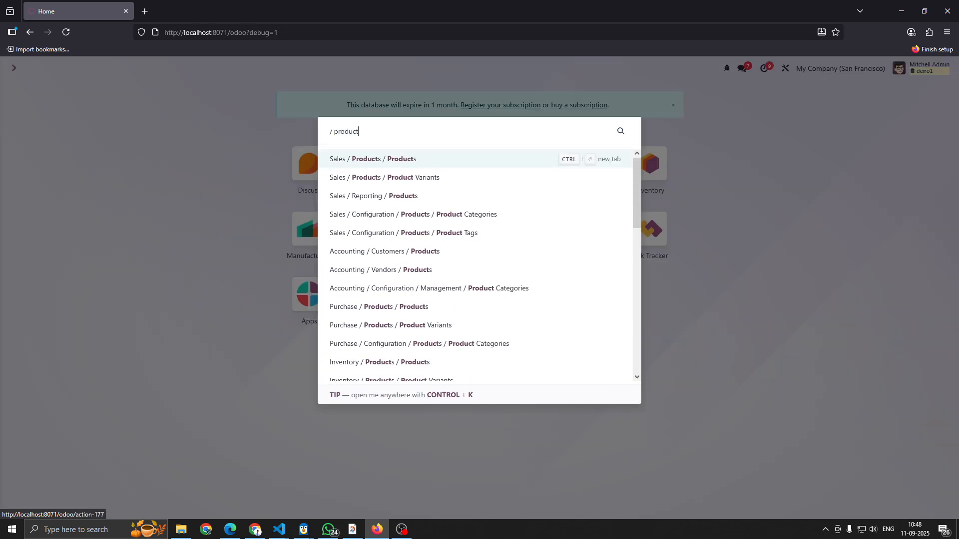
click(381, 158)
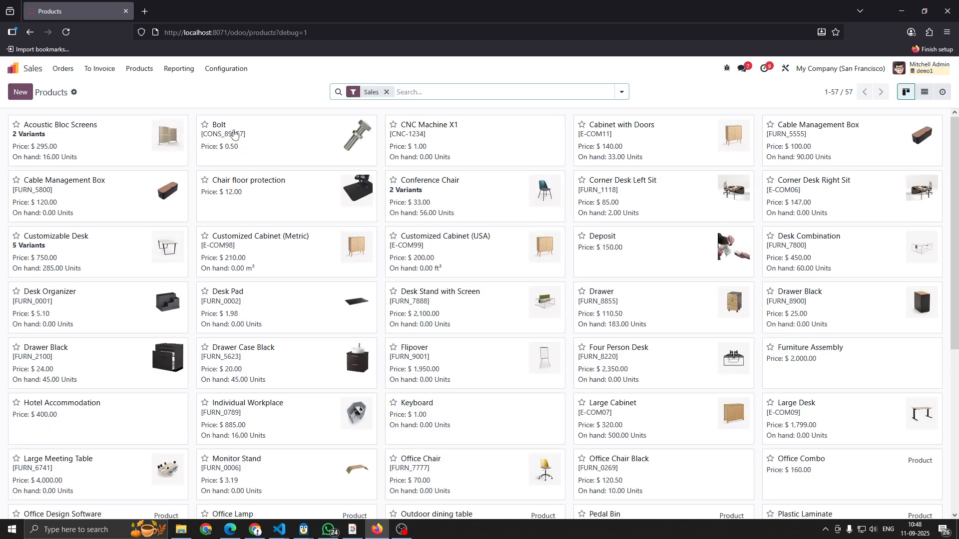
click(475, 140)
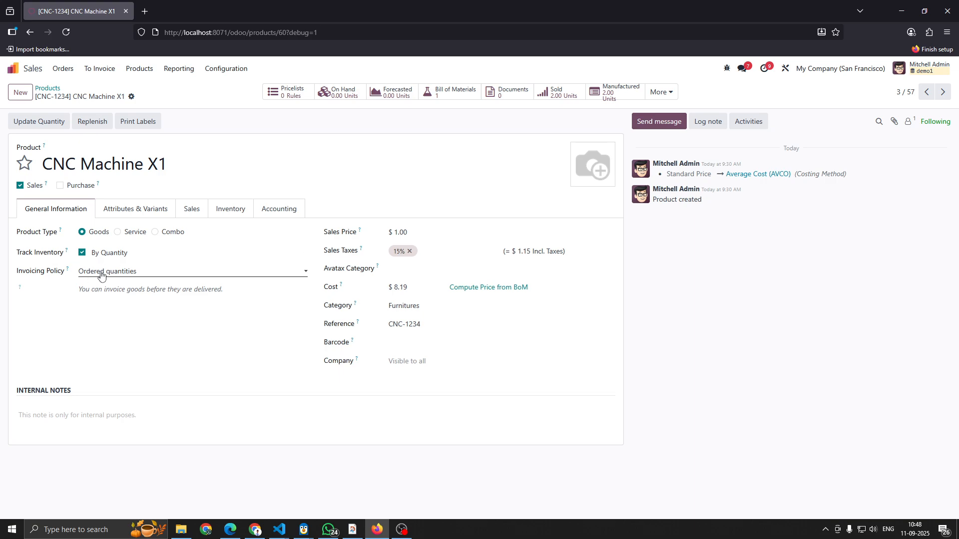
- Review CNC Machine X1's inventory tracking options, keeping By Quantity, and check its replenishment routes
click(119, 256)
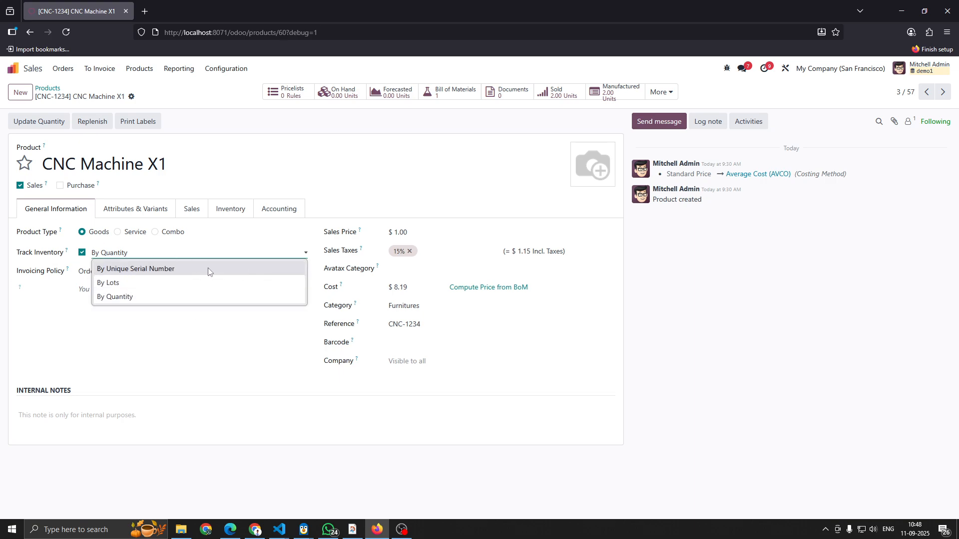
click(131, 295)
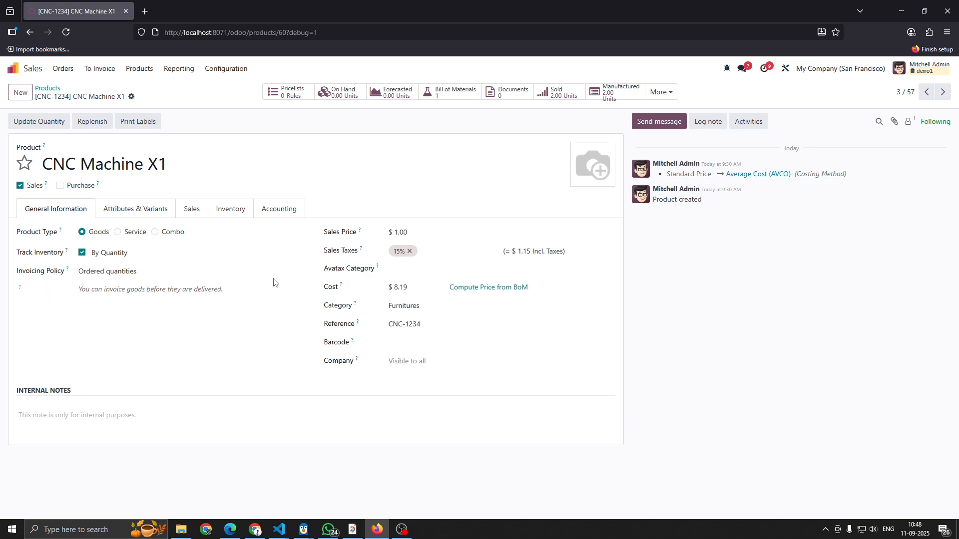
click(147, 210)
click(221, 212)
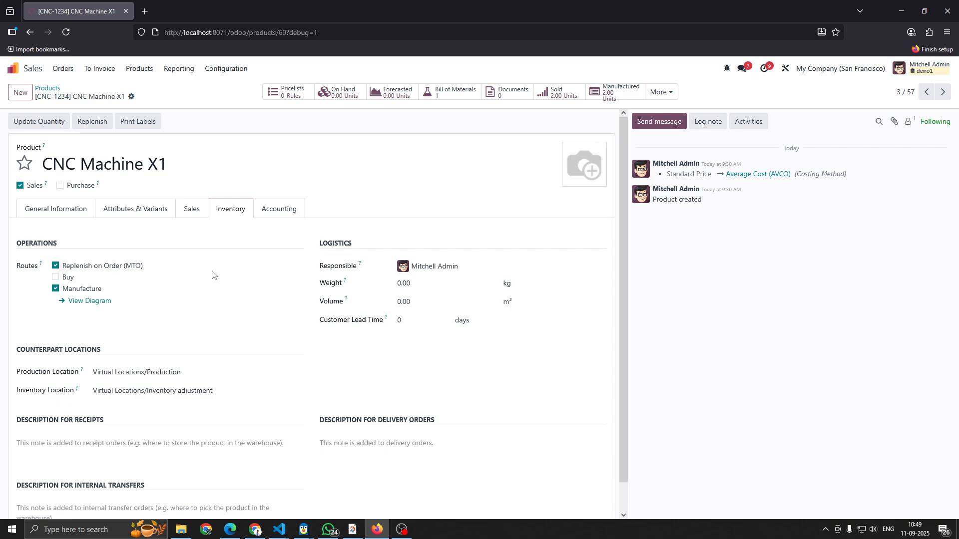
- Open CNC Machine X1's bill of materials and review the Frame component's vendor and inventory routes
click(439, 94)
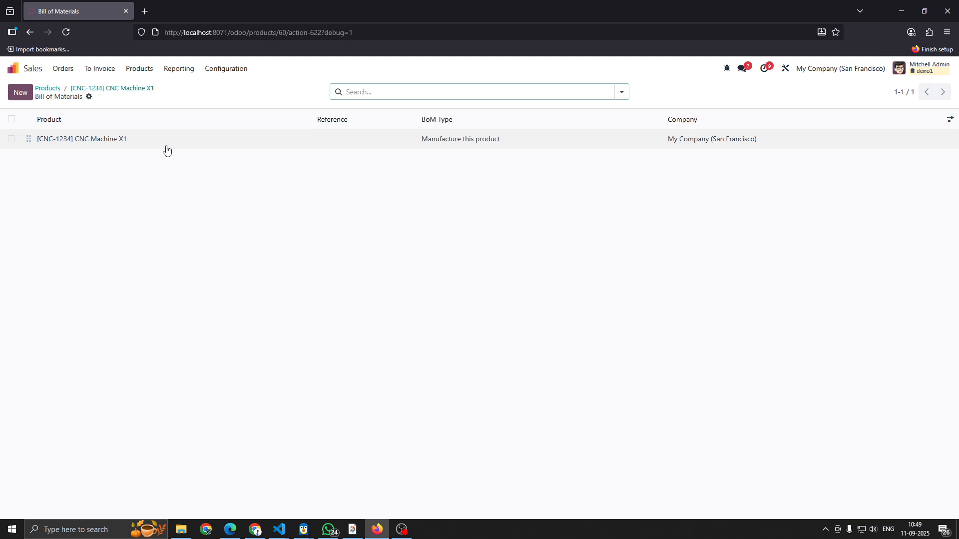
click(305, 144)
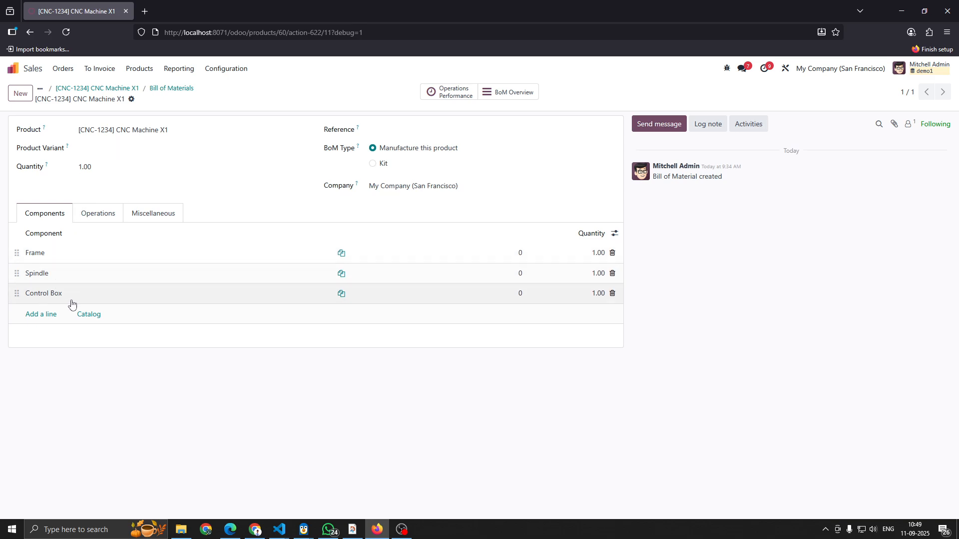
click(185, 250)
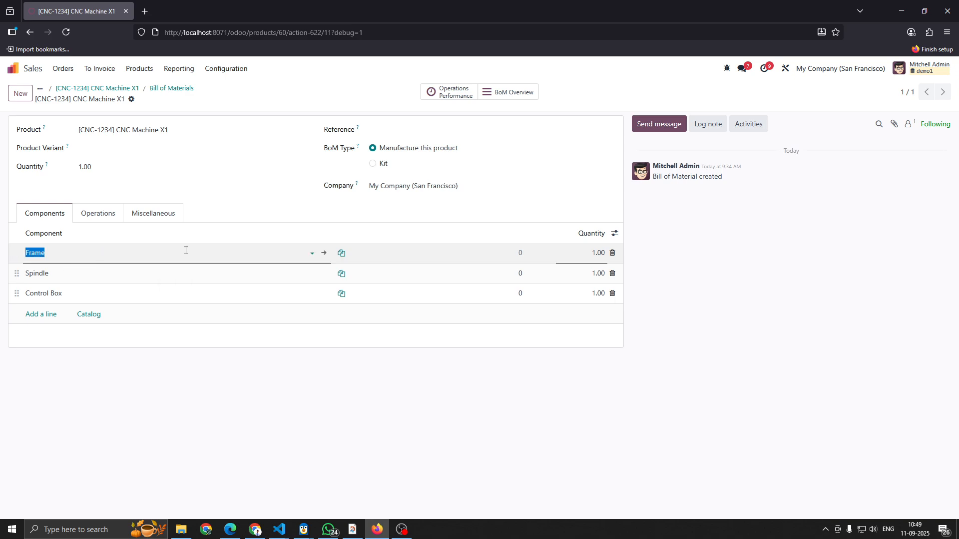
click(324, 253)
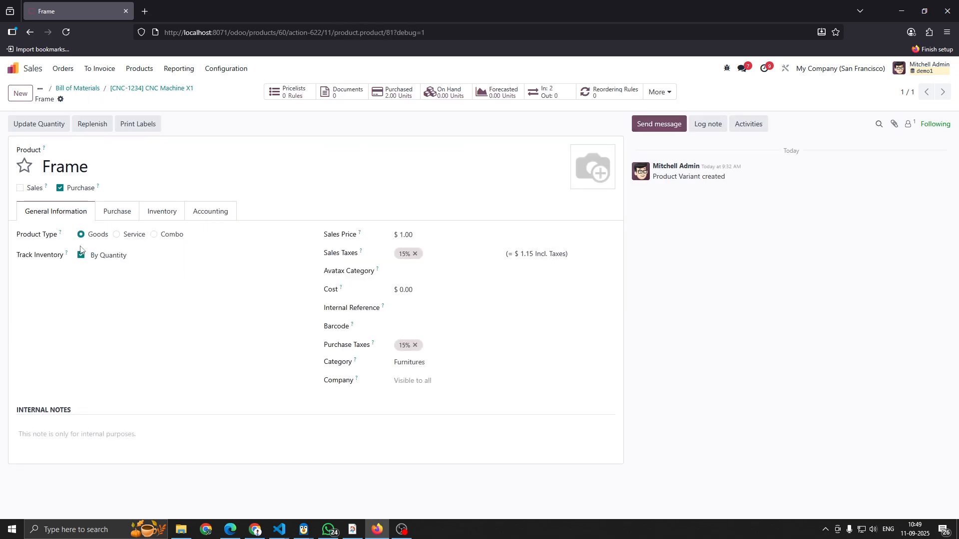
click(117, 212)
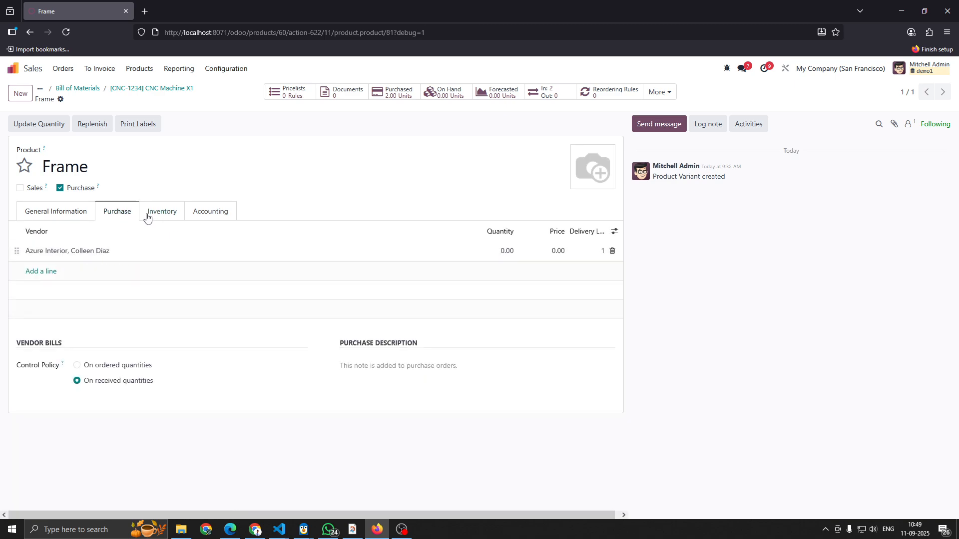
click(159, 212)
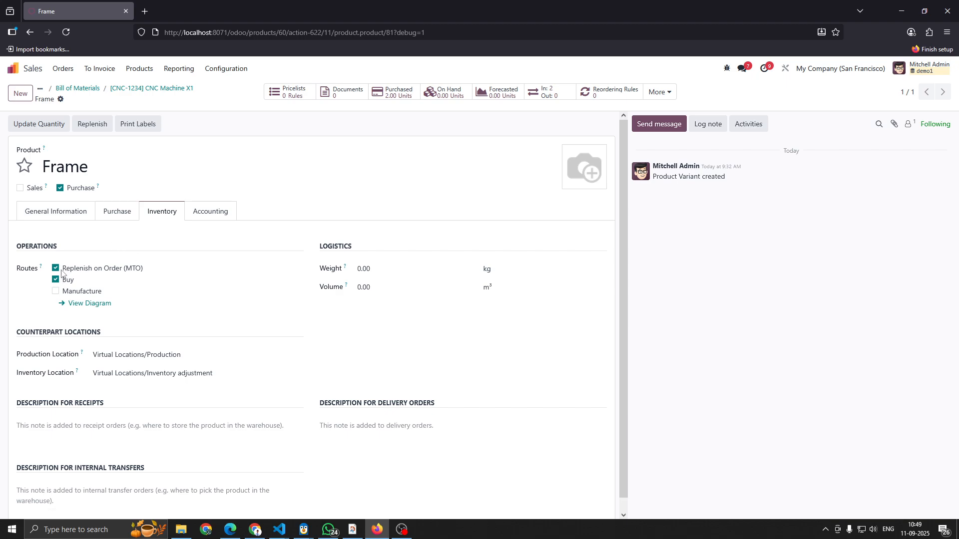
click(152, 90)
- Review the Spindle component's purchase settings and inventory routes, and return to the CNC Machine X1 product
click(97, 278)
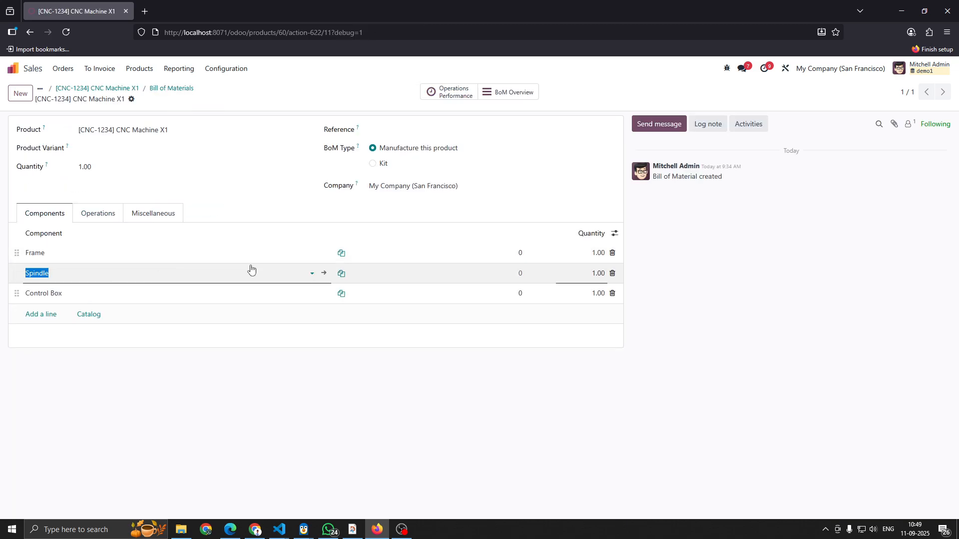
click(325, 275)
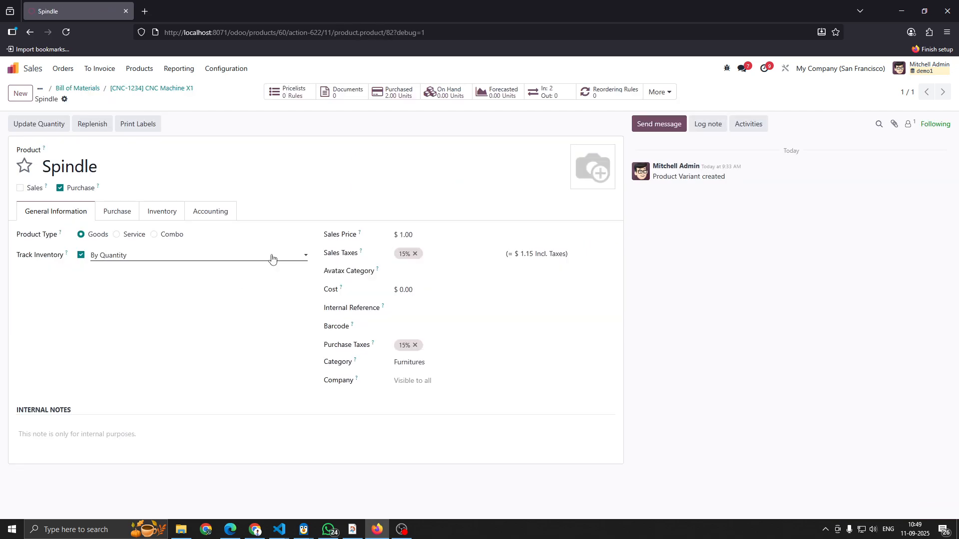
click(132, 212)
click(159, 213)
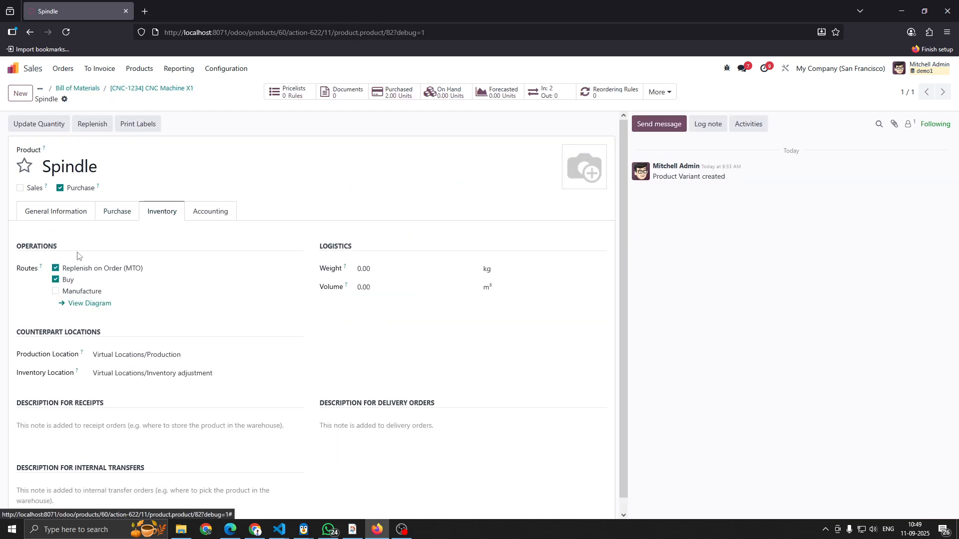
click(133, 94)
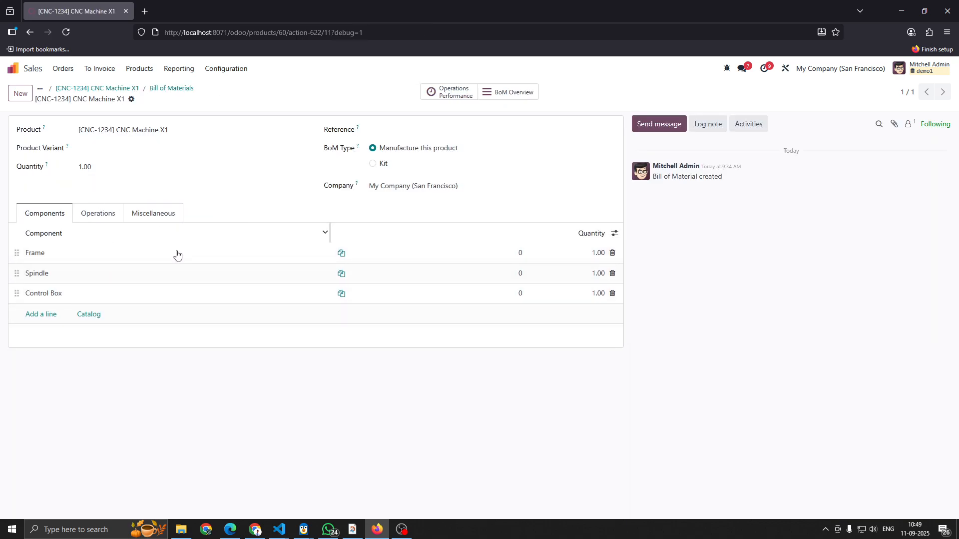
click(107, 89)
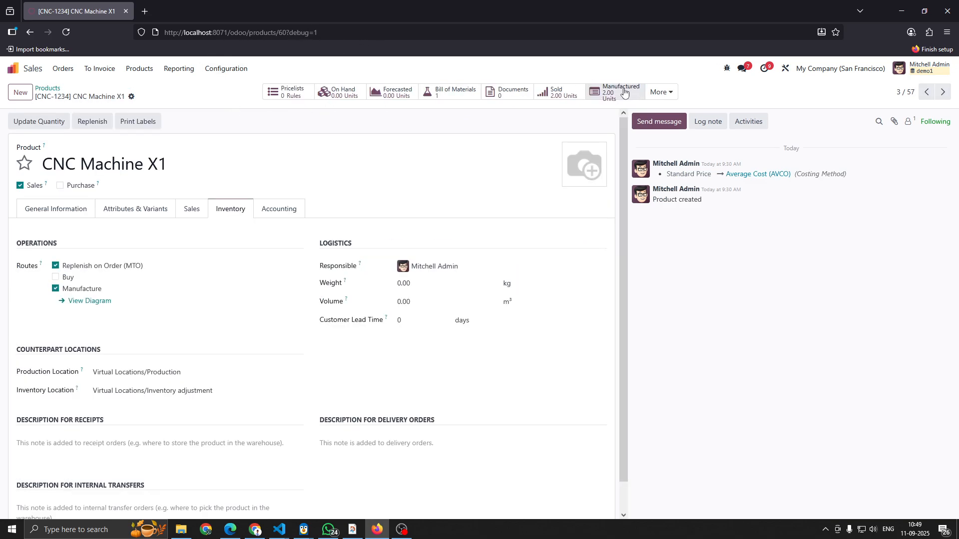
- Open the Cutting WC work center in Manufacturing, review its production and costing information, and return to the work center list
click(40, 72)
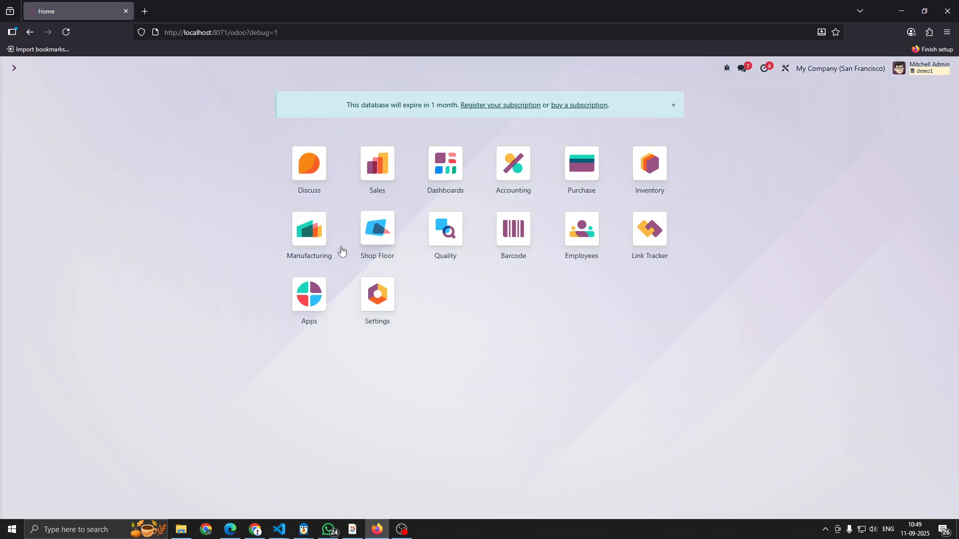
click(299, 244)
click(307, 72)
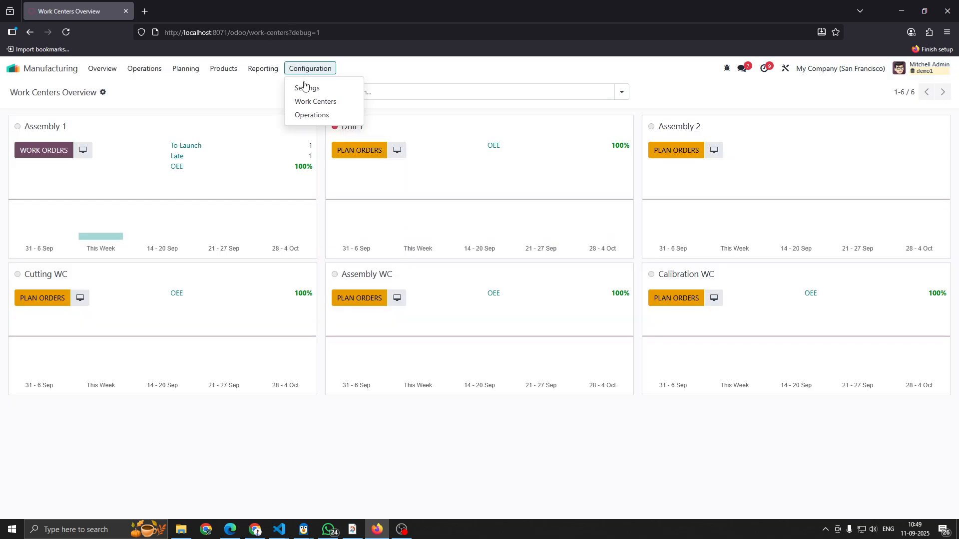
click(315, 103)
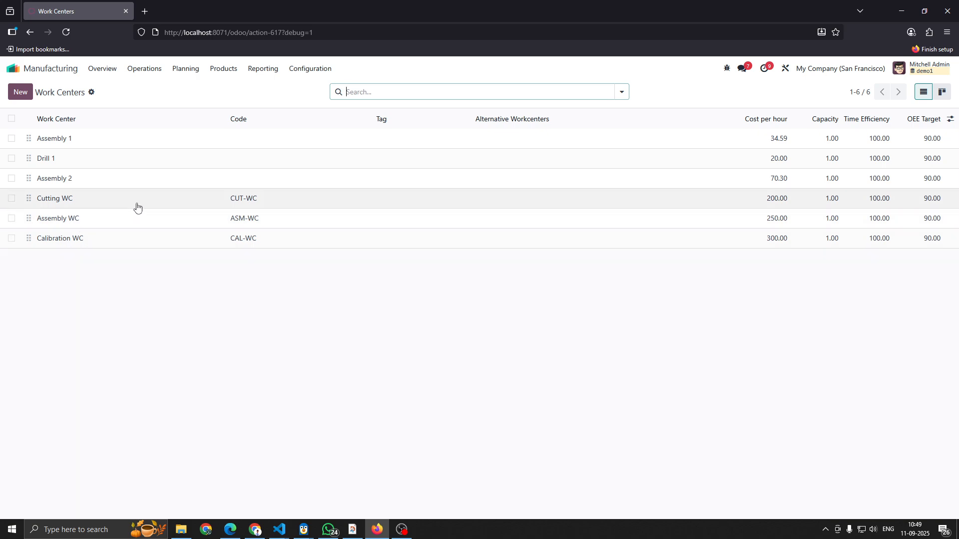
click(165, 197)
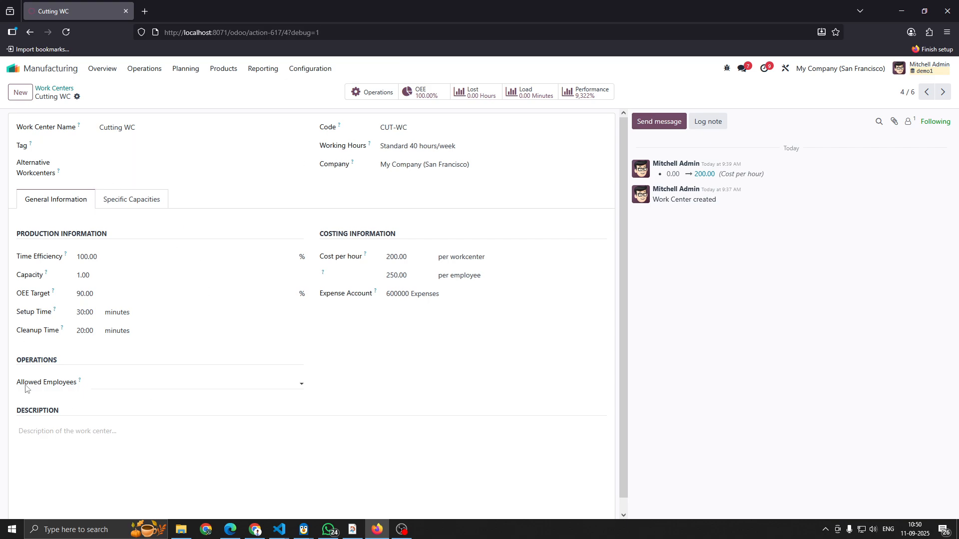
click(50, 88)
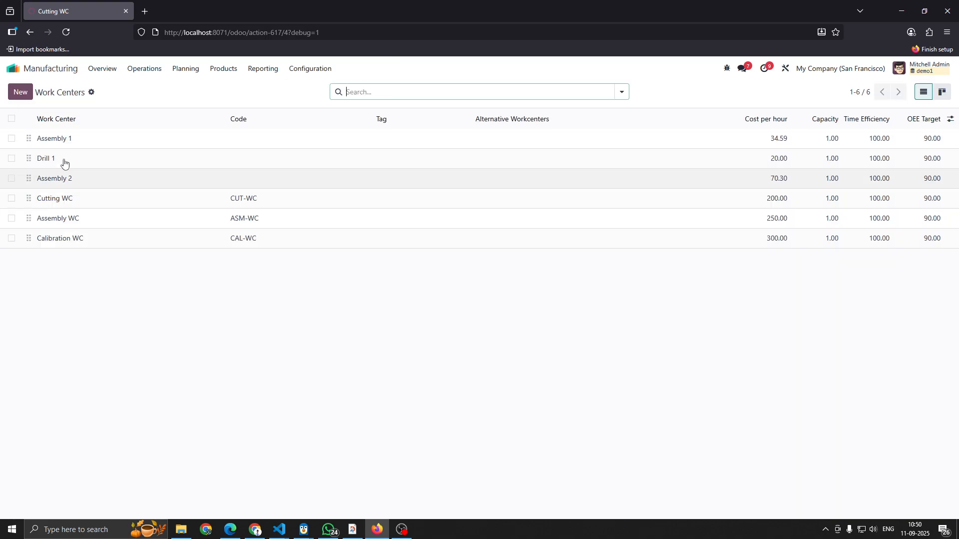
- Review the Assembly WC and Calibration WC work centers' production and costing information
click(141, 221)
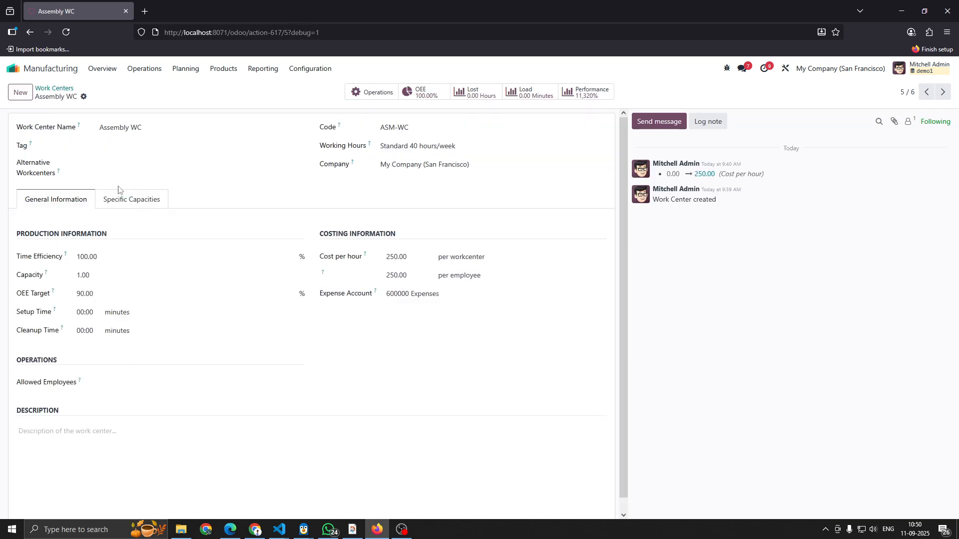
click(57, 89)
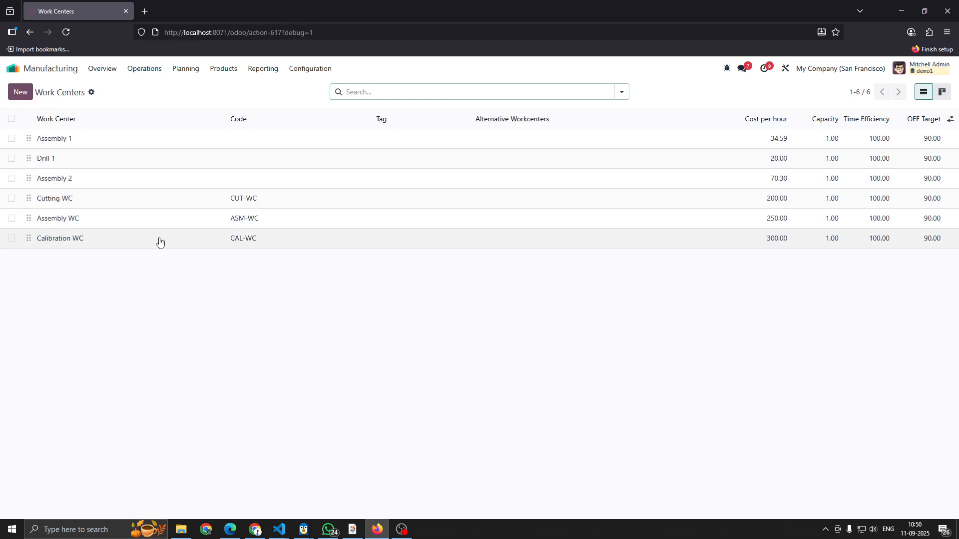
click(395, 238)
- Open the manufacturing operations list and review the worksheets of CNC Machine X1's Cutting, Assembly and Calibration operations
click(310, 69)
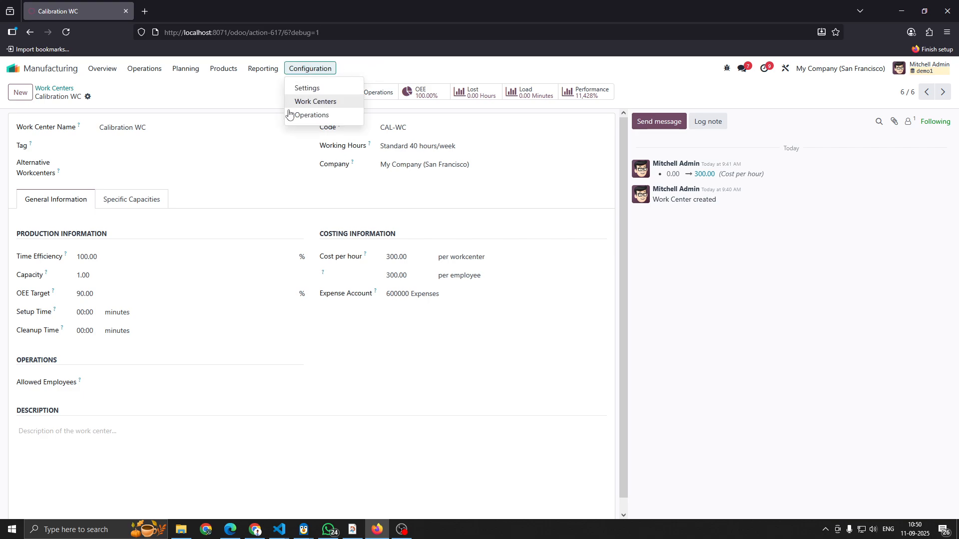
click(322, 116)
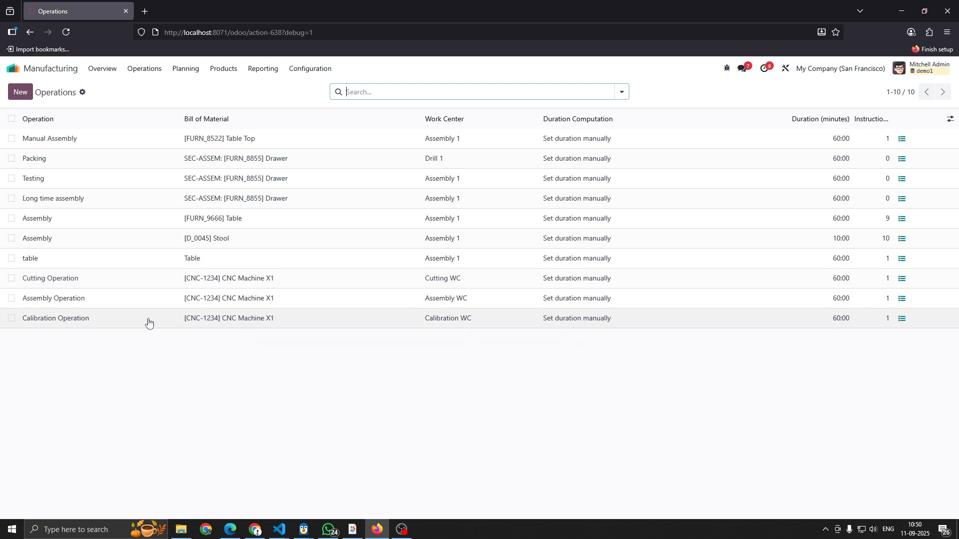
click(118, 287)
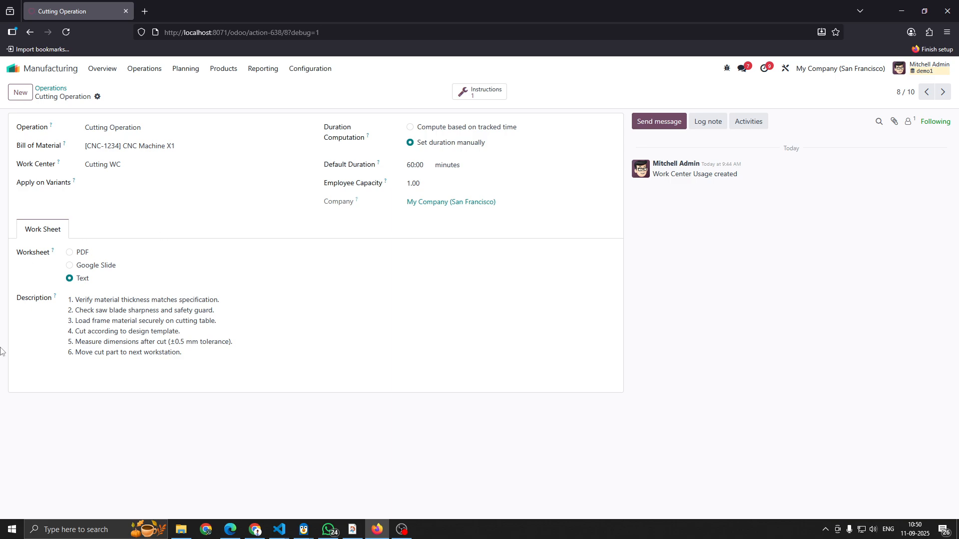
click(49, 89)
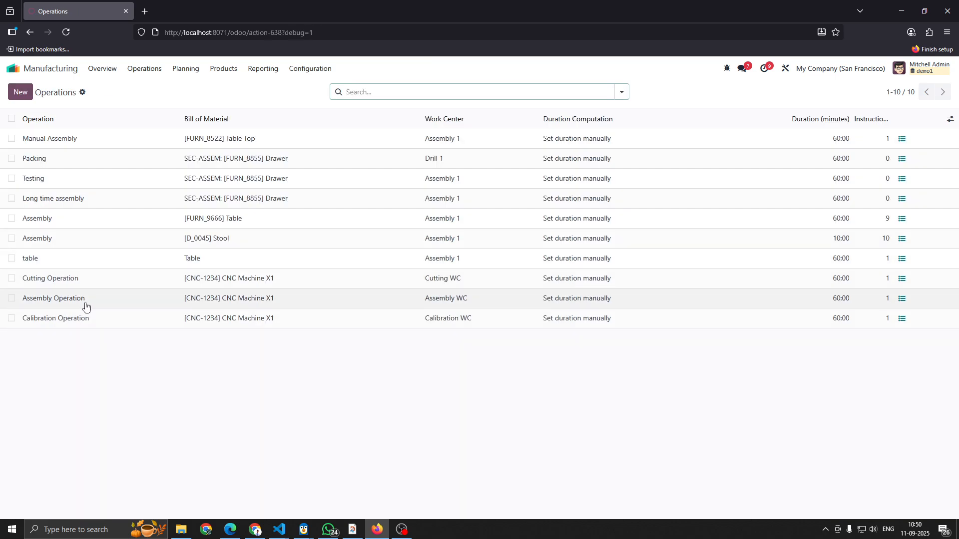
click(75, 298)
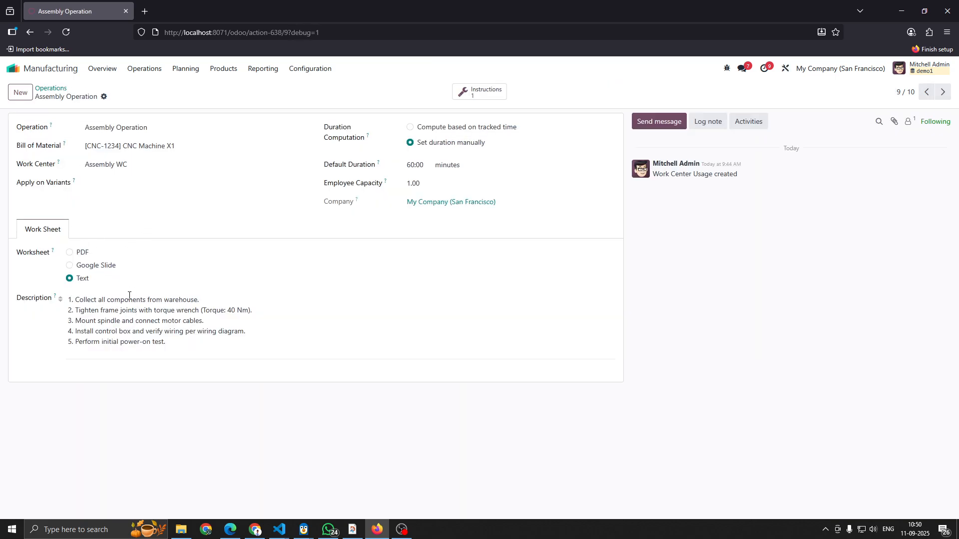
click(50, 89)
click(115, 321)
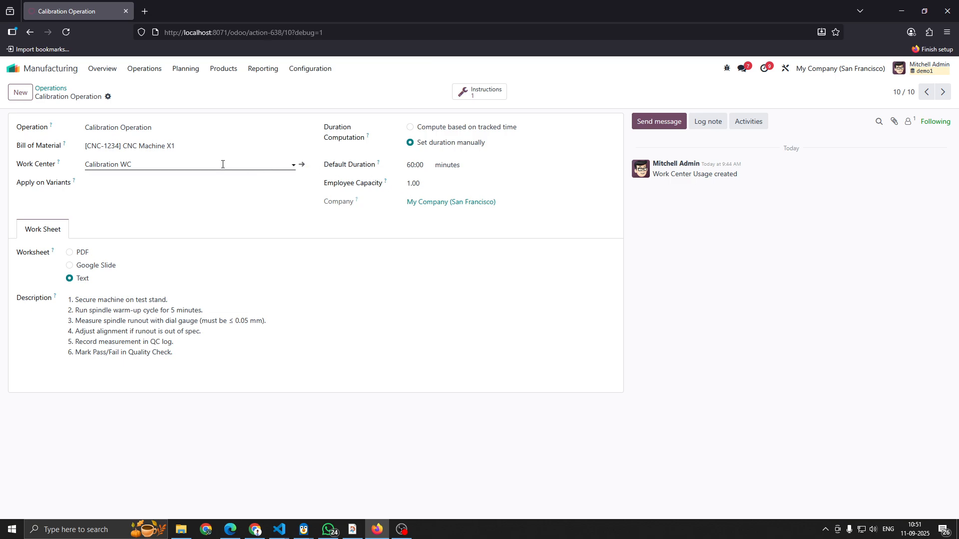
click(51, 88)
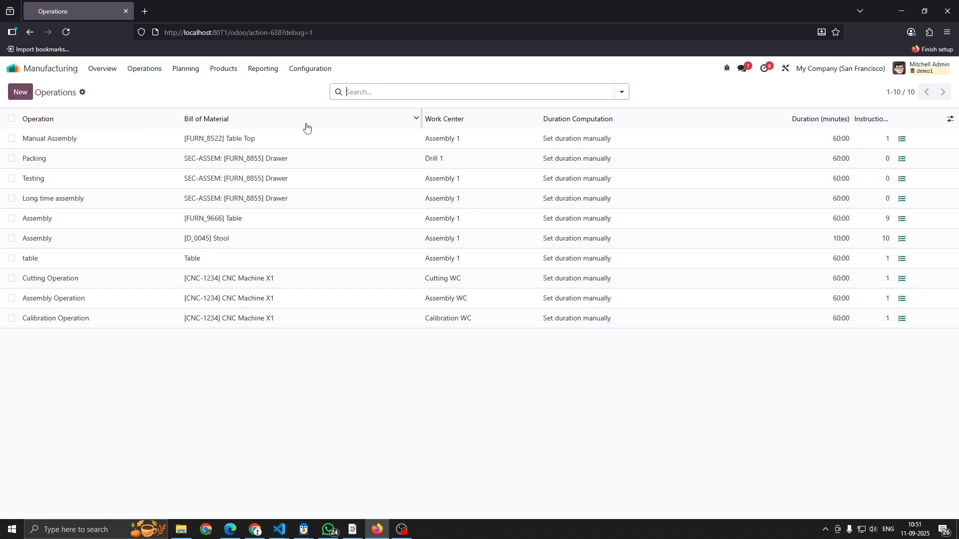
- Review the Cutting Operation's instruction step, Cutting QC - CNC Machine X1, and return to the operations list
click(243, 283)
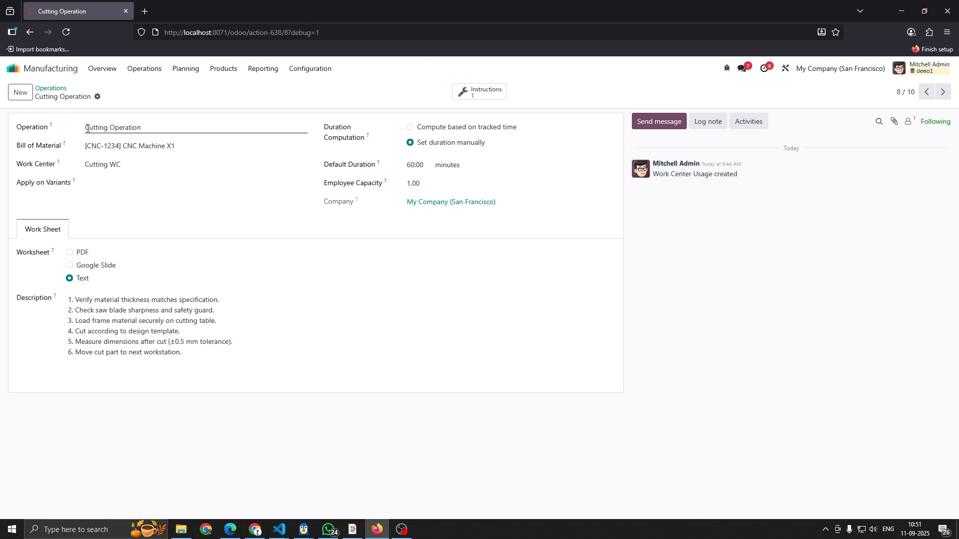
click(477, 94)
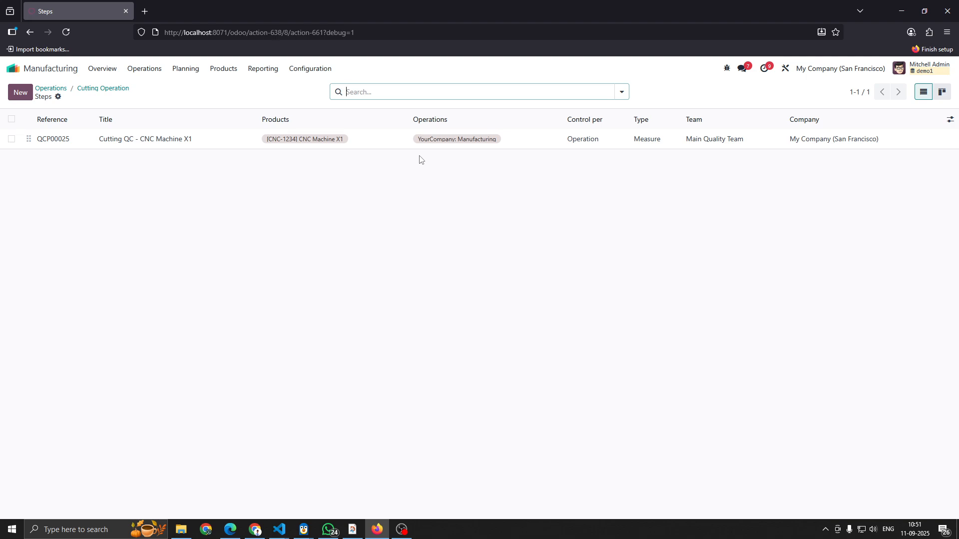
click(382, 143)
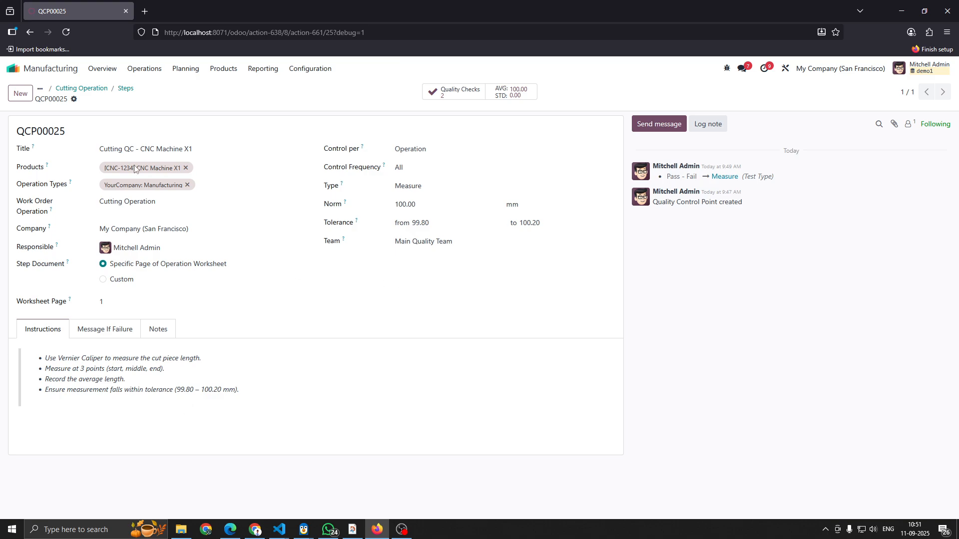
click(95, 89)
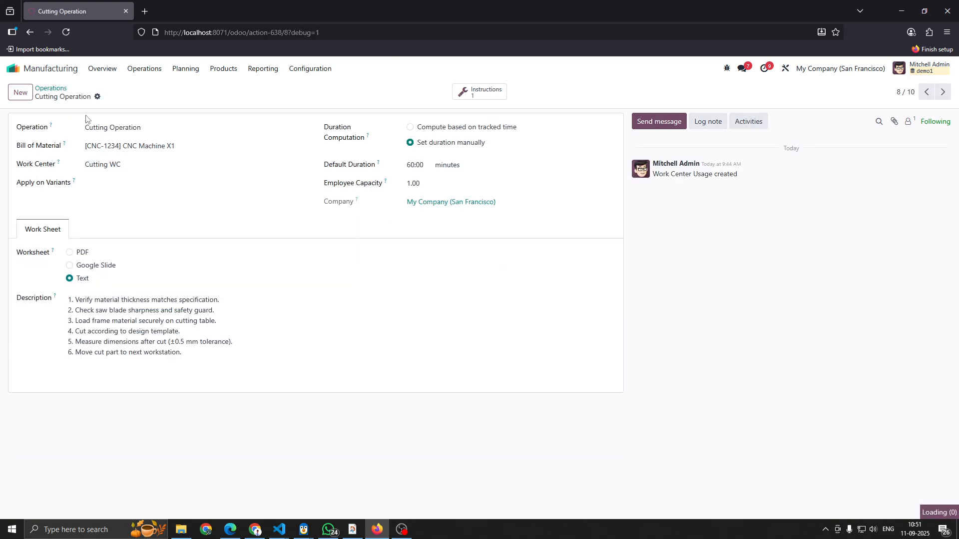
click(50, 89)
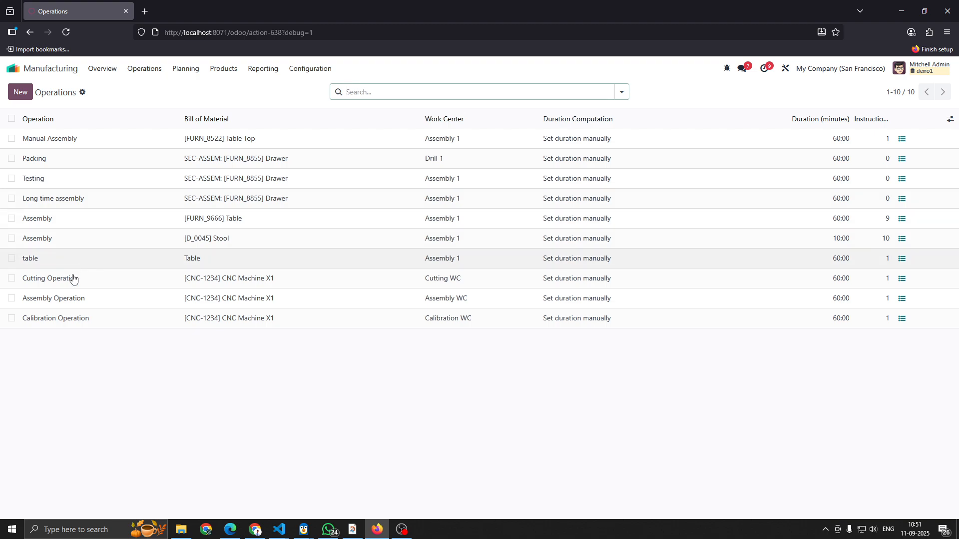
- Check the Assembly Operation's quality instructions, view the Calibration Operation, and return to the operations list
click(79, 302)
click(482, 91)
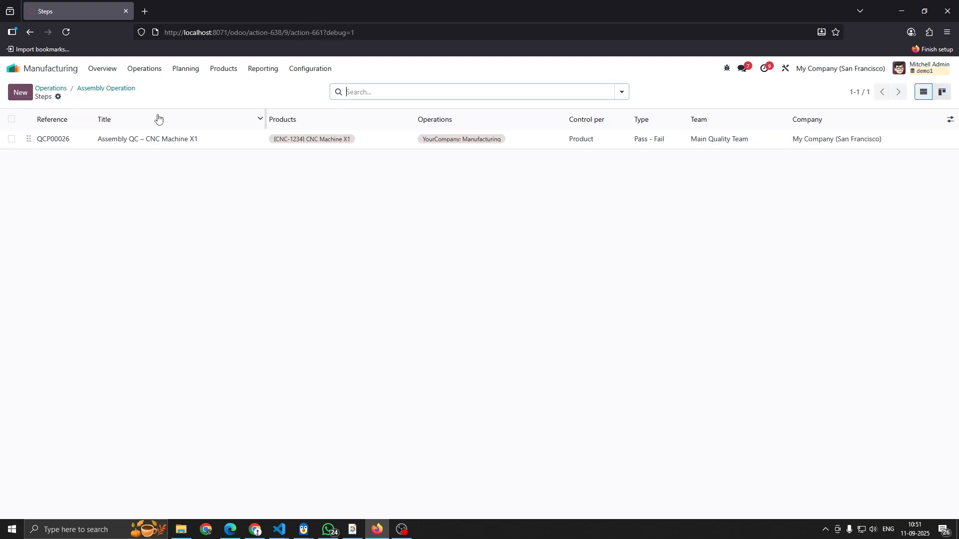
click(57, 90)
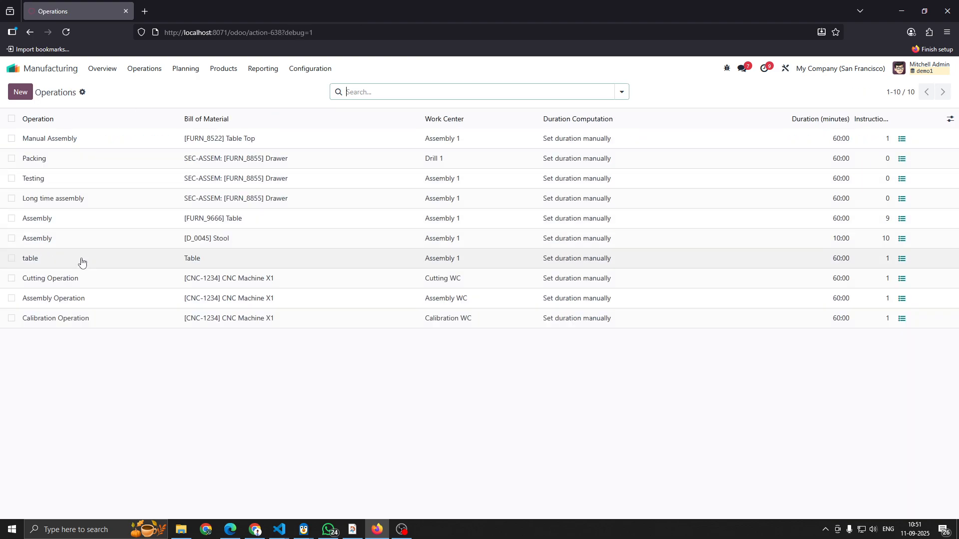
click(95, 325)
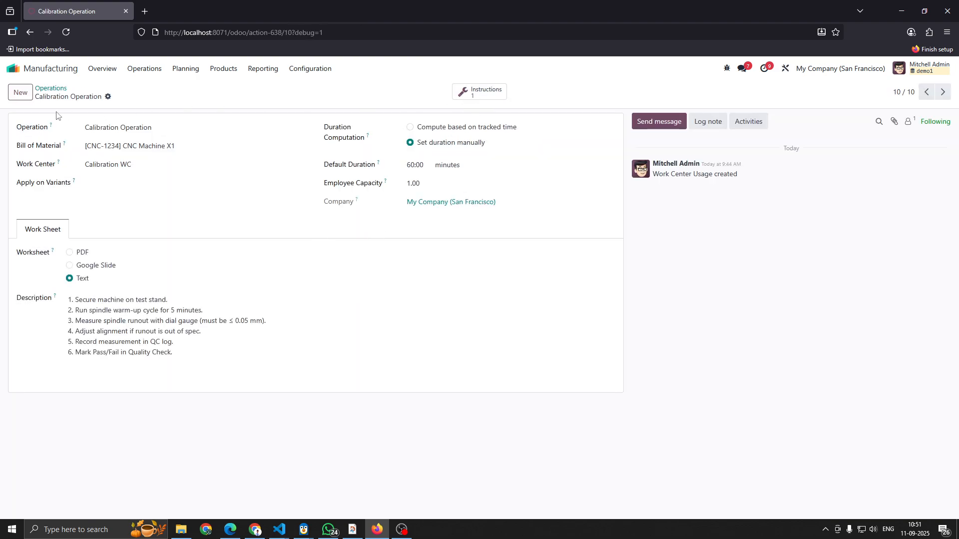
click(49, 91)
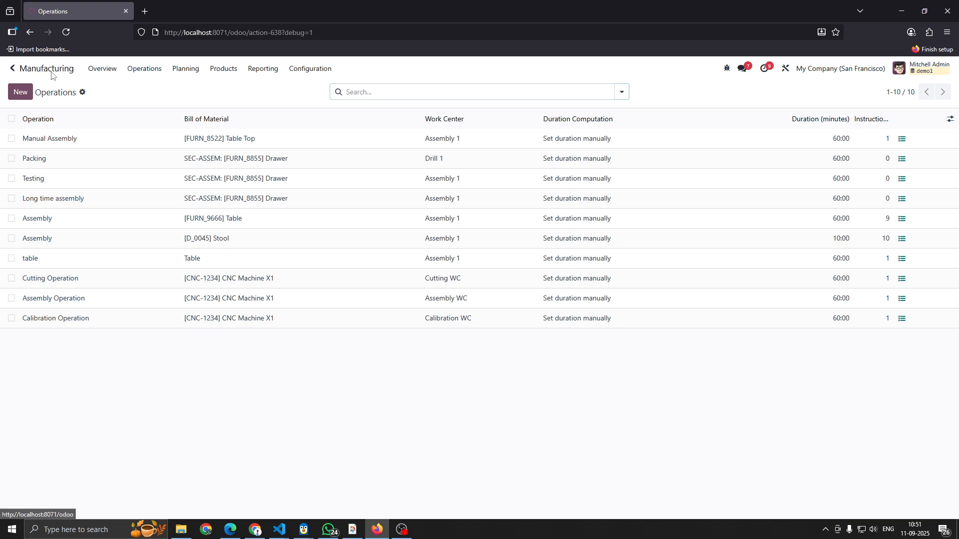
- Switch to the Sales app, create a quotation for an existing customer with one CNC Machine X1, and confirm it
click(50, 71)
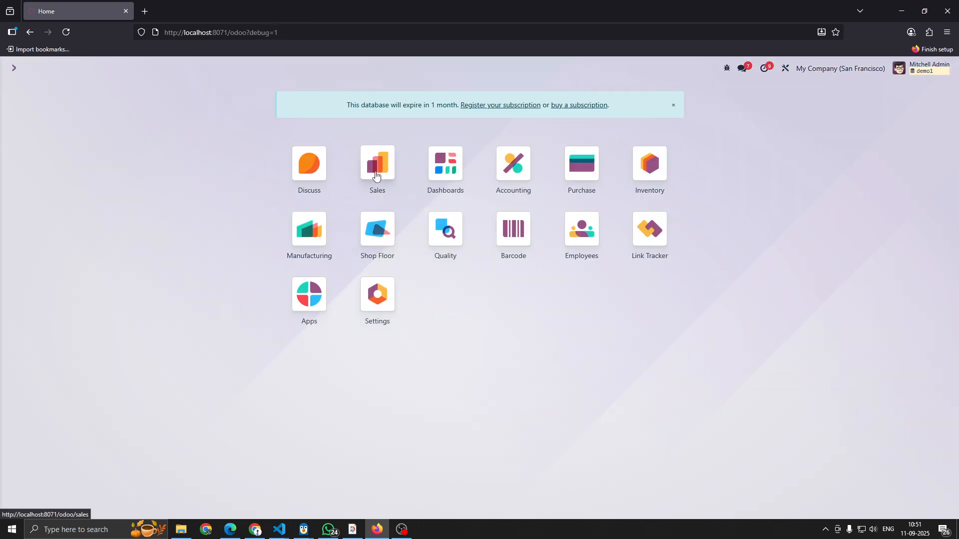
click(375, 176)
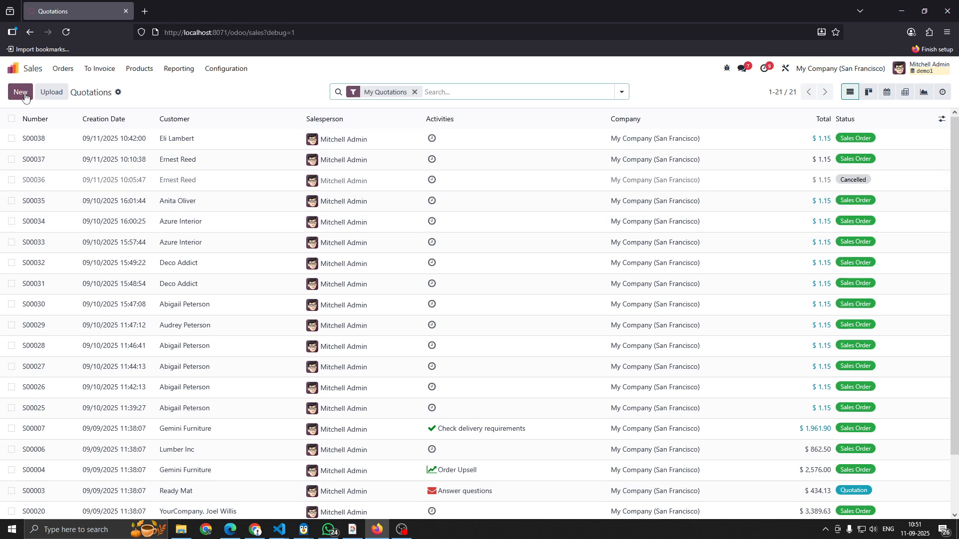
click(20, 92)
click(150, 174)
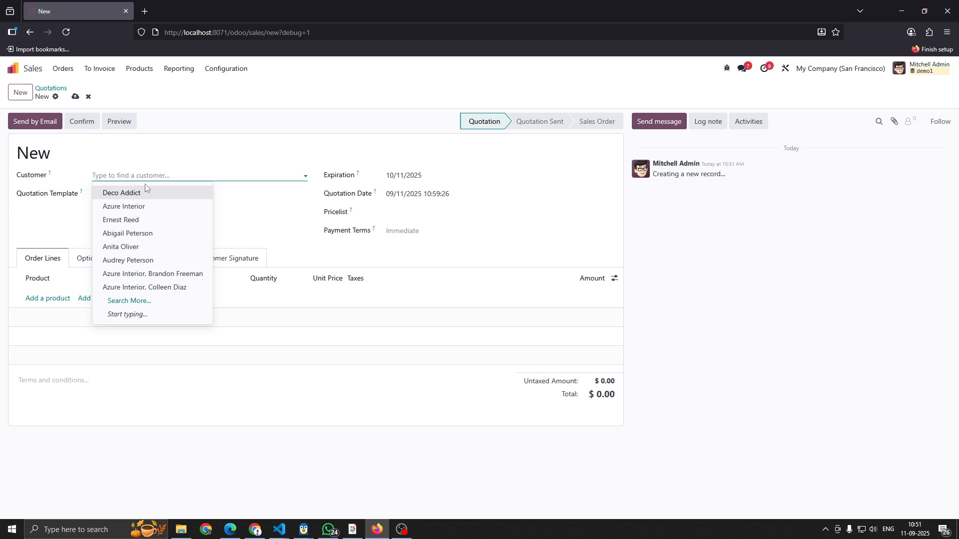
click(134, 220)
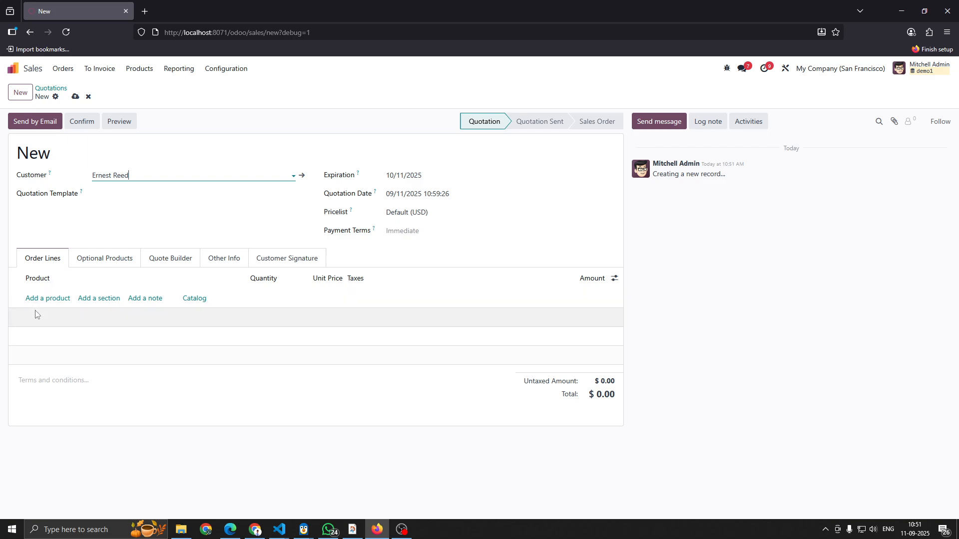
click(51, 298)
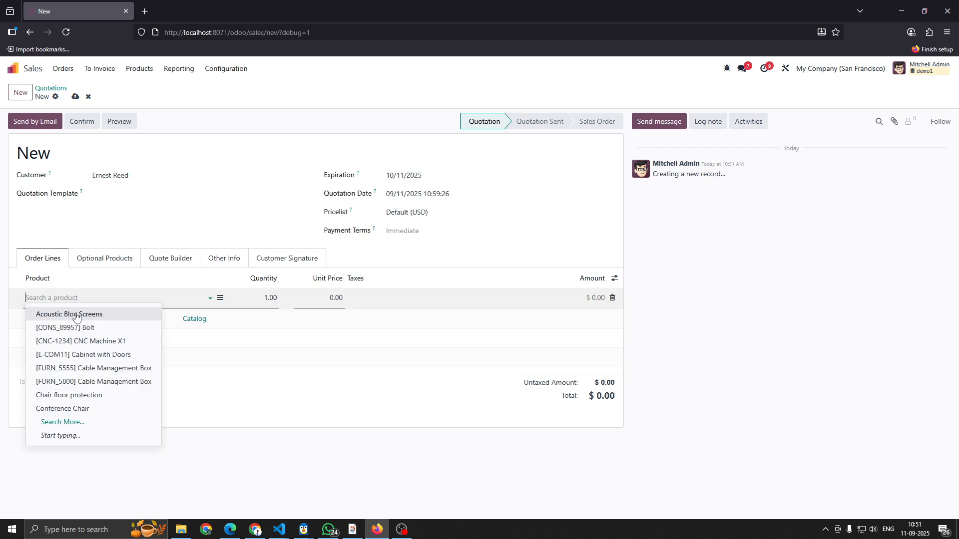
click(92, 347)
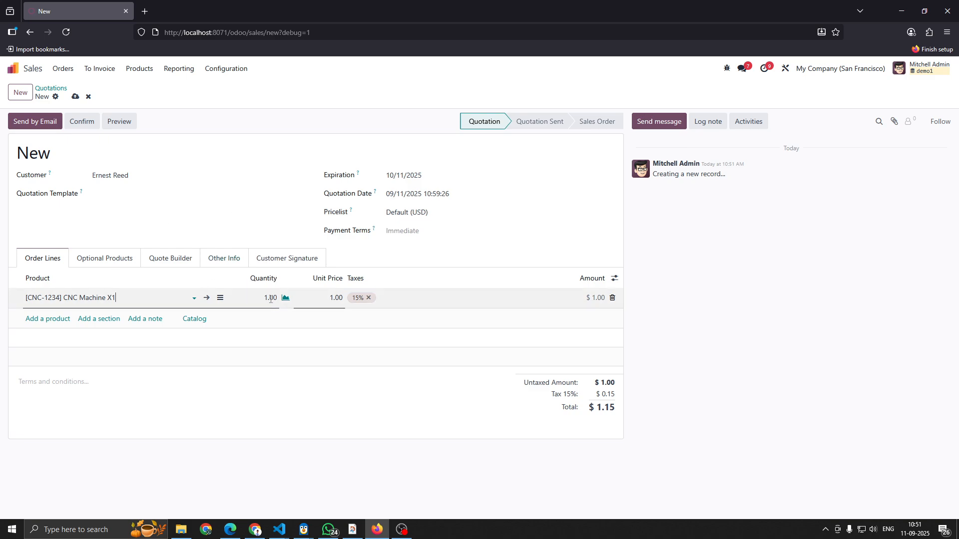
click(74, 122)
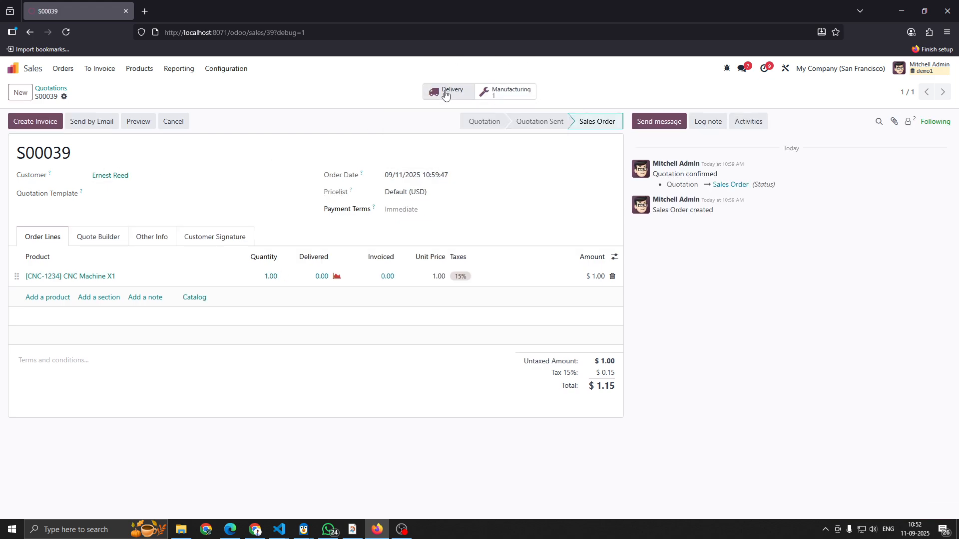
- Review the sales order's linked delivery and open its manufacturing order to examine the components
click(446, 95)
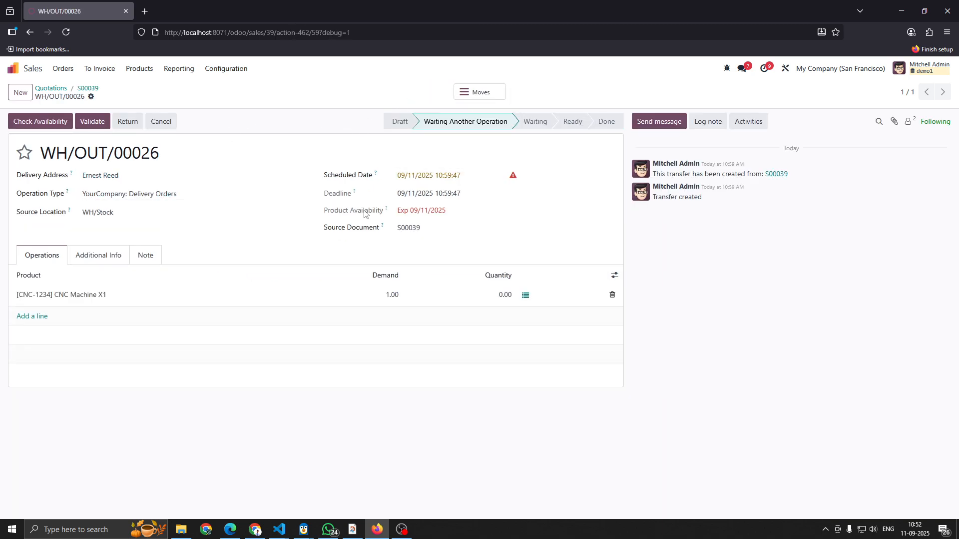
click(87, 88)
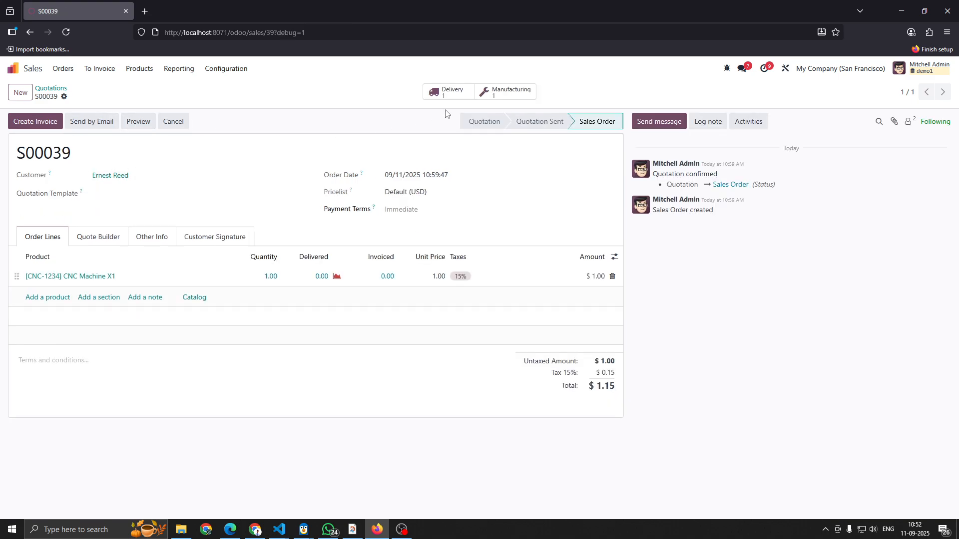
click(497, 93)
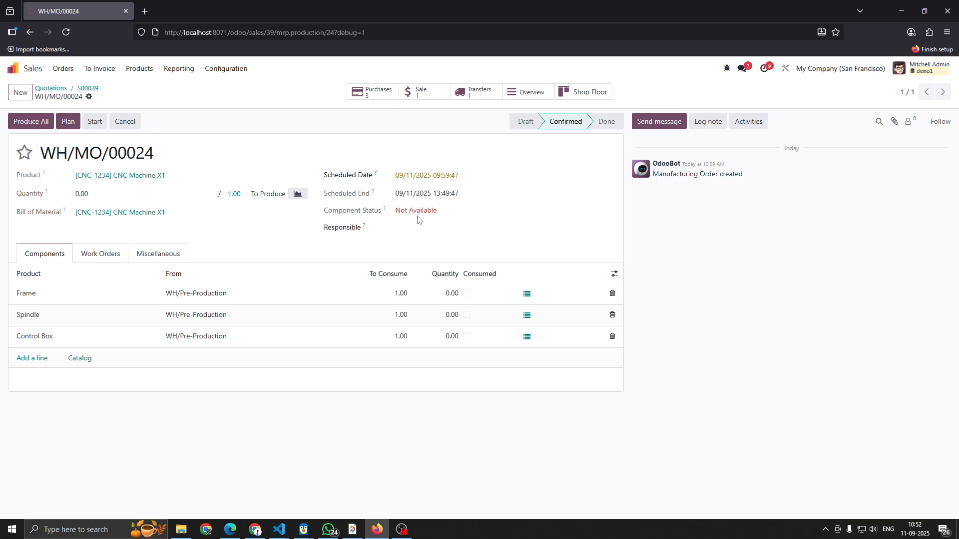
- Confirm the manufacturing order's purchase request for the Control Box and validate its receipt
click(370, 94)
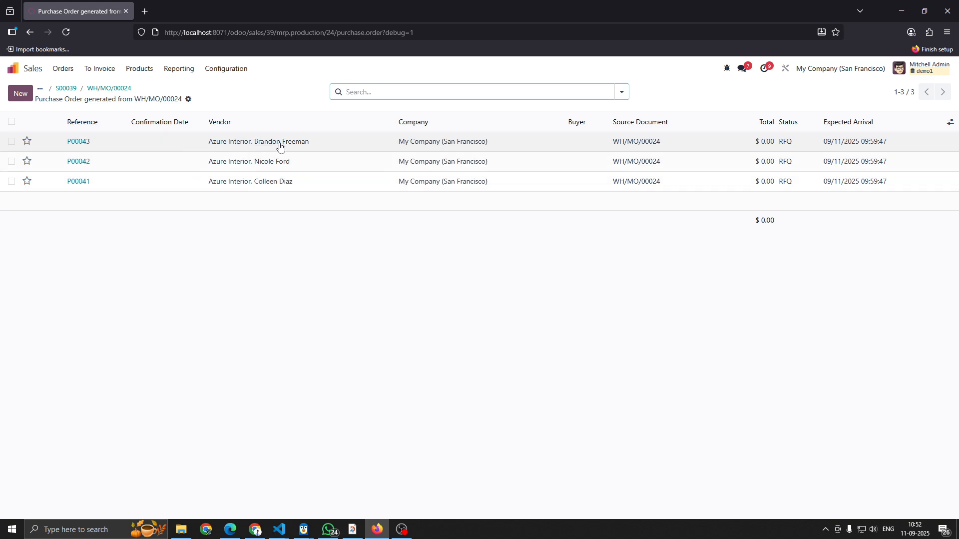
click(179, 142)
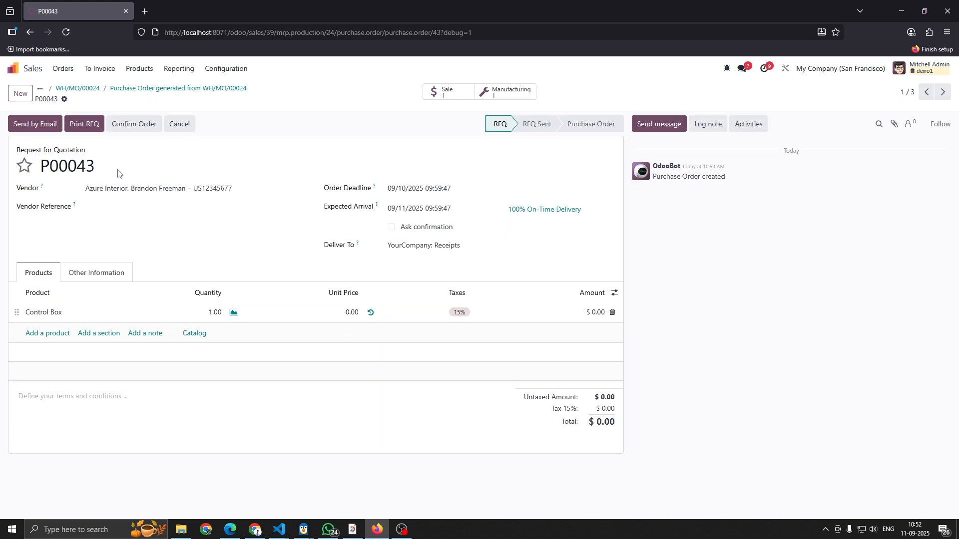
click(133, 129)
click(462, 98)
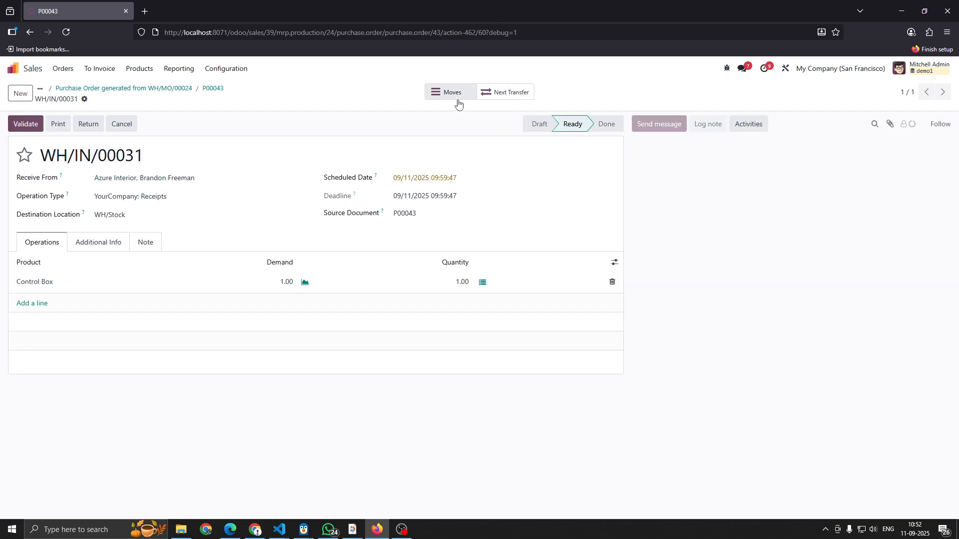
click(20, 124)
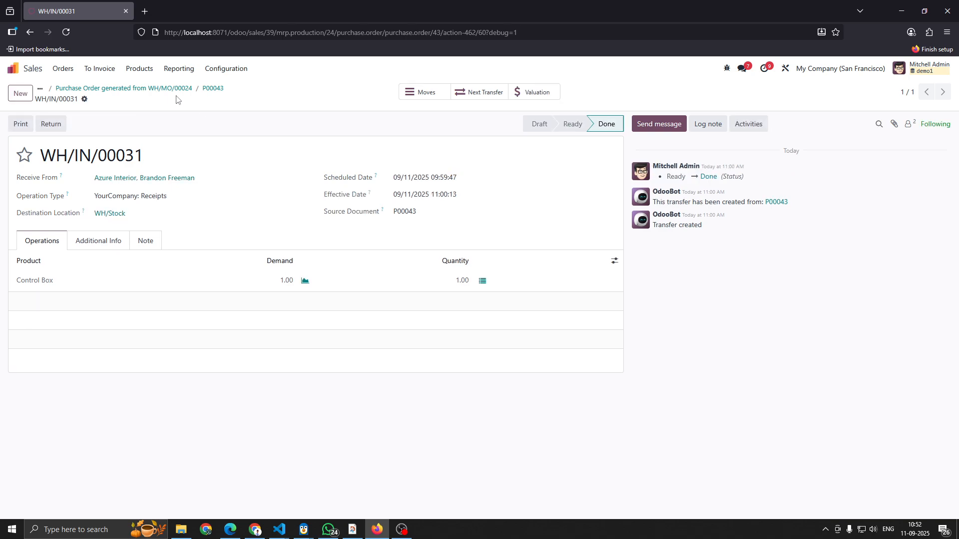
- Confirm the manufacturing order's purchase request for the Spindle and validate its receipt
click(155, 89)
click(163, 161)
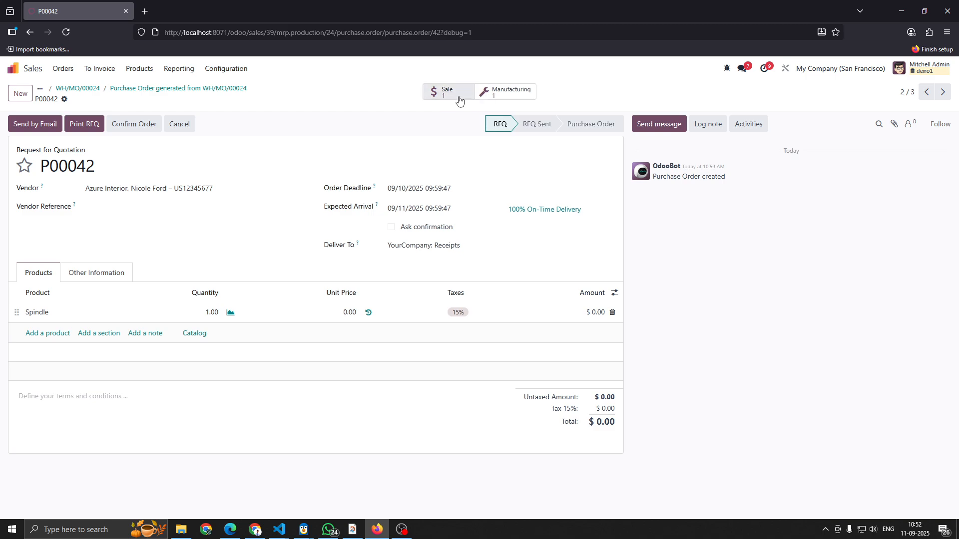
click(134, 123)
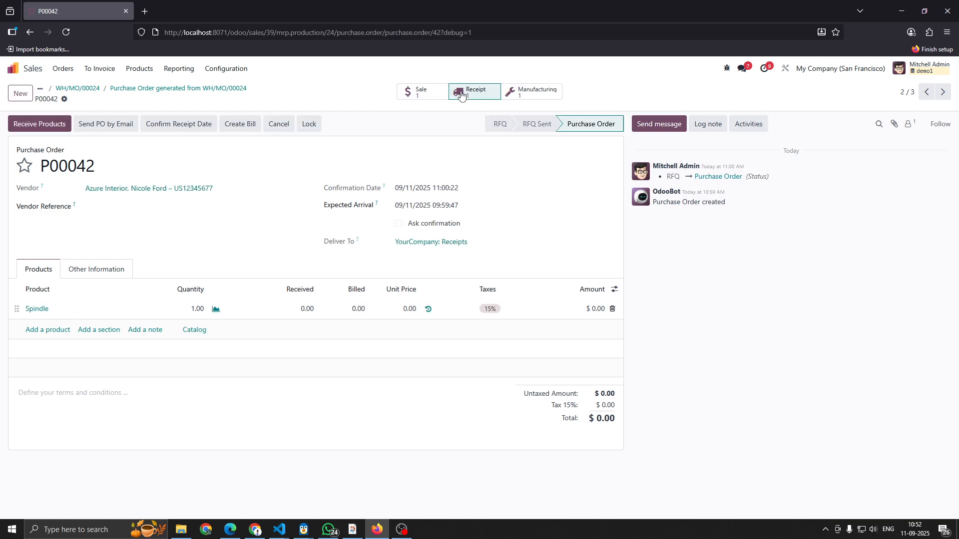
click(463, 95)
click(15, 128)
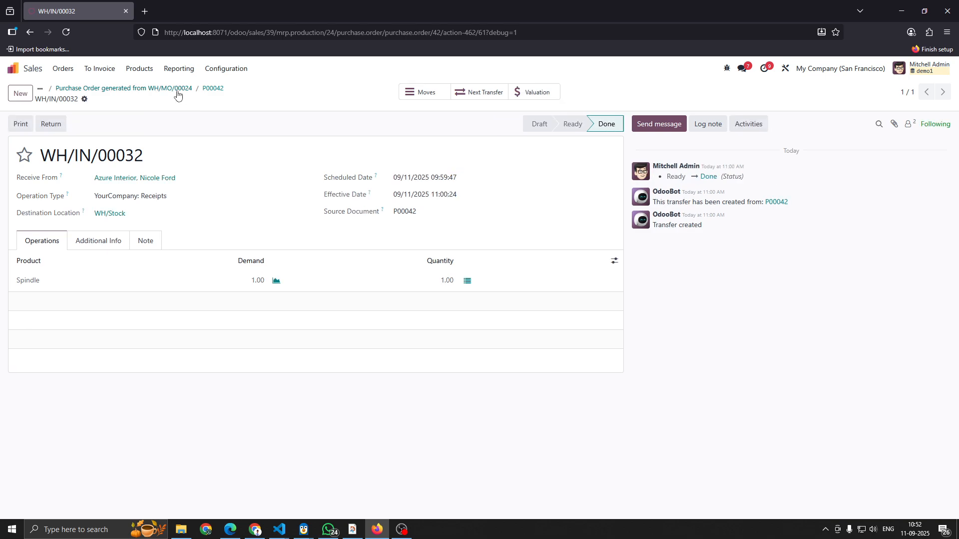
- Confirm the manufacturing order's purchase request for the Frame and validate its receipt
click(159, 89)
click(170, 188)
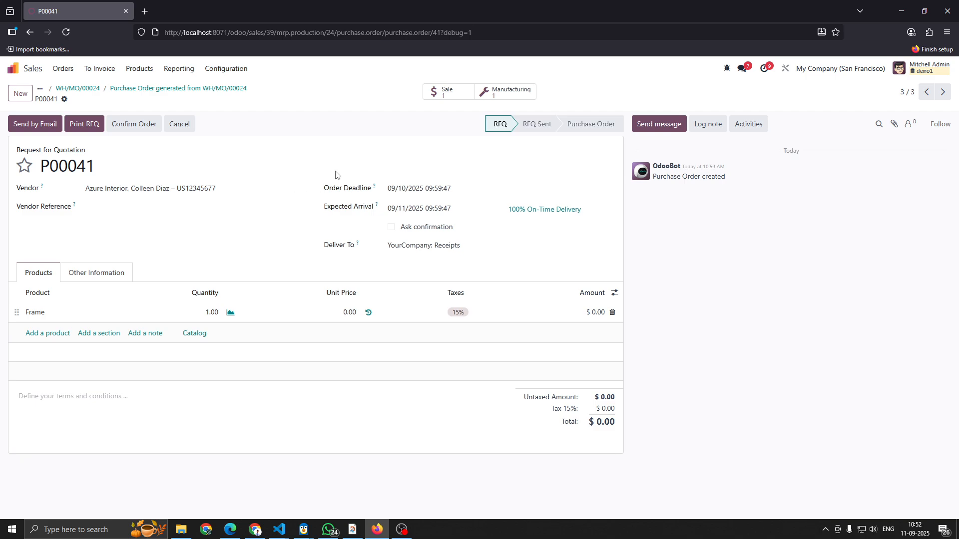
click(128, 126)
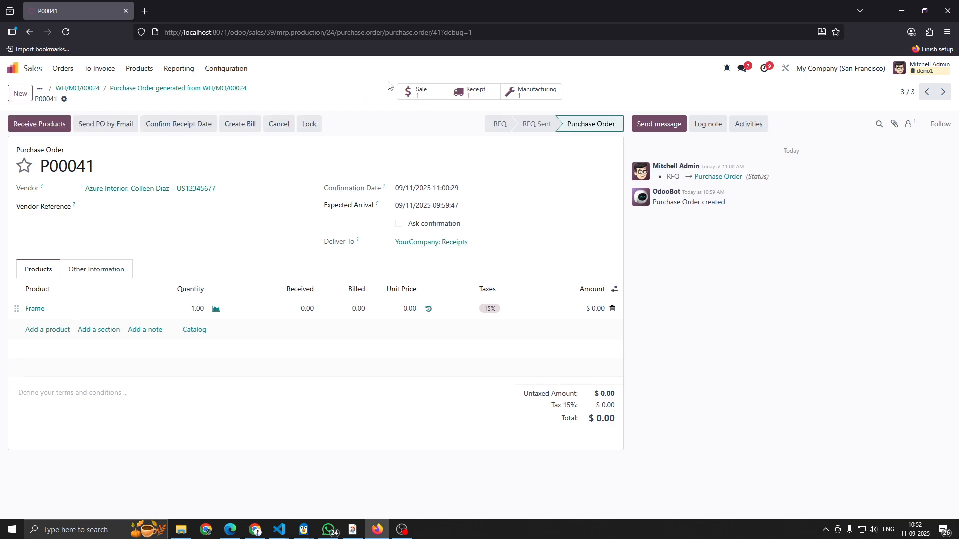
click(473, 92)
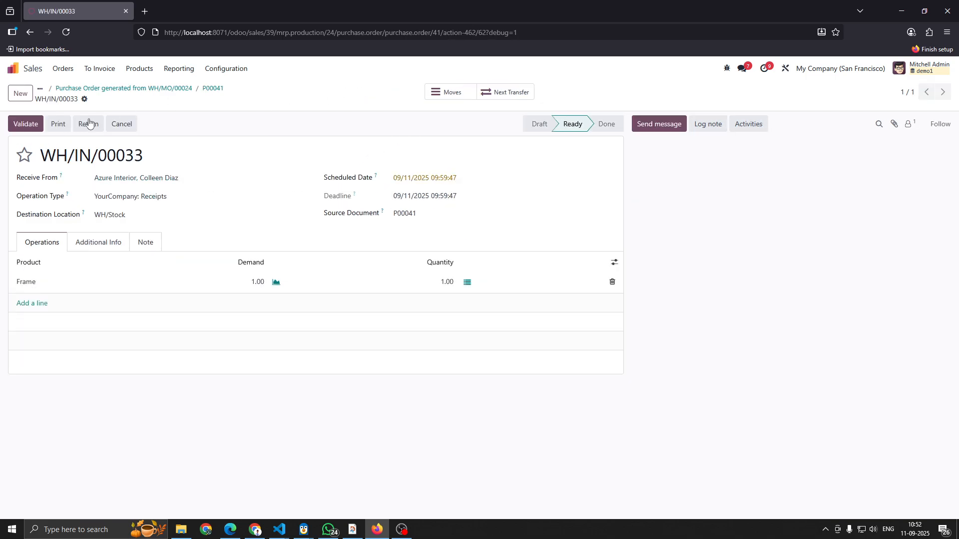
click(16, 125)
click(150, 89)
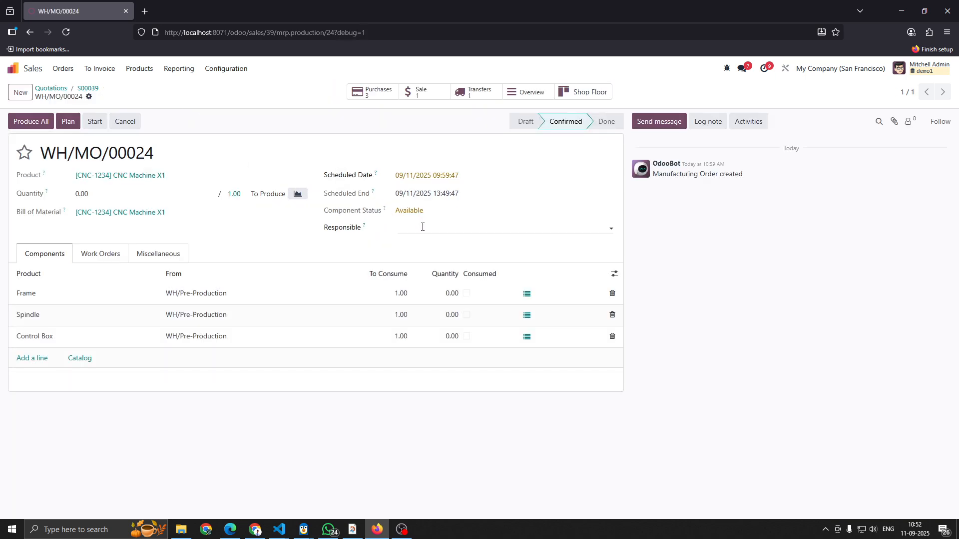
- Assign the administrator as responsible for the manufacturing order, set the produced quantity to 1, and save
click(421, 227)
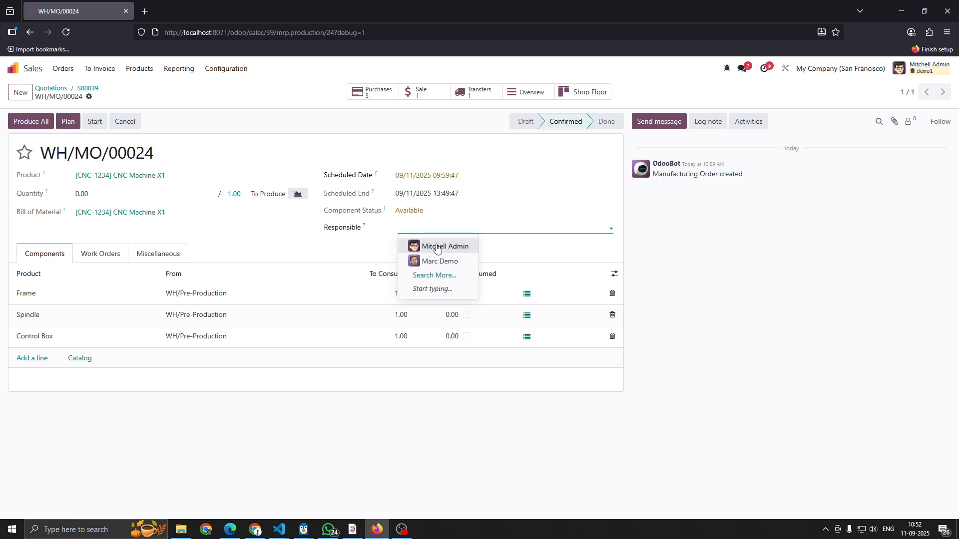
click(418, 246)
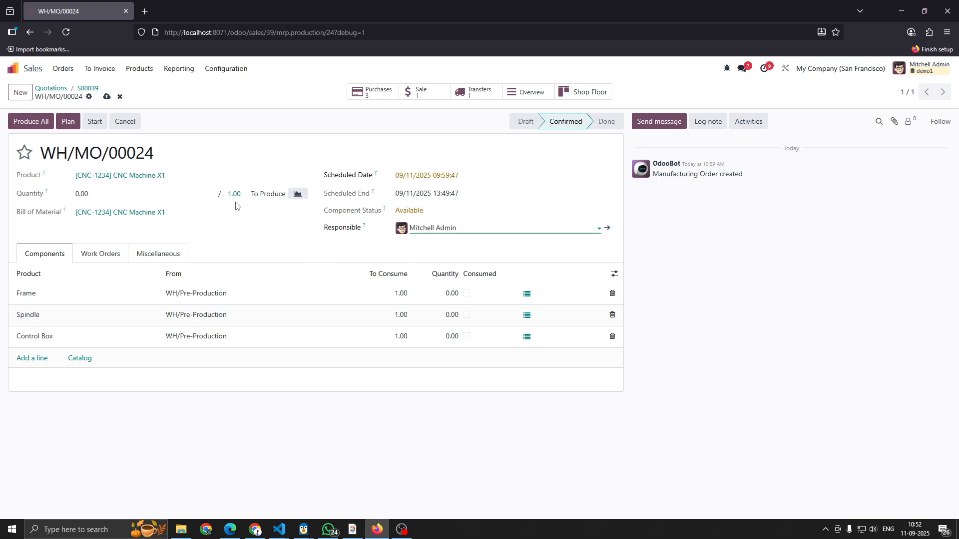
click(82, 194)
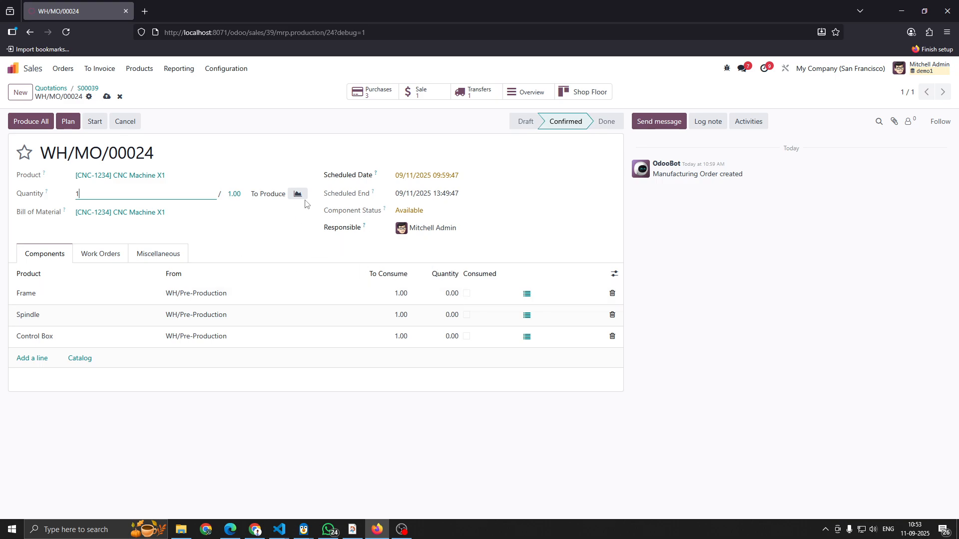
click(107, 97)
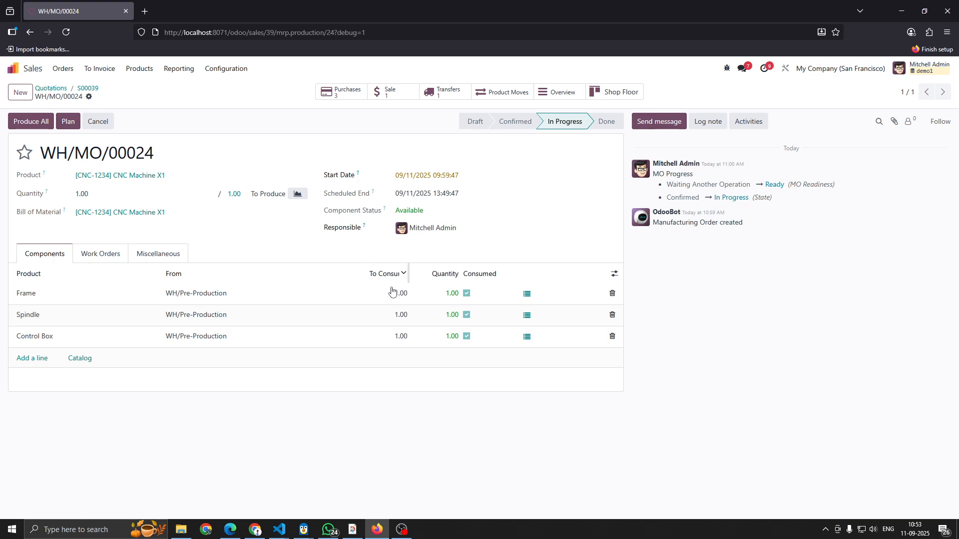
- Start the Cutting Operation work order and validate the linked transfer that picks the components for the manufacturing order
click(92, 256)
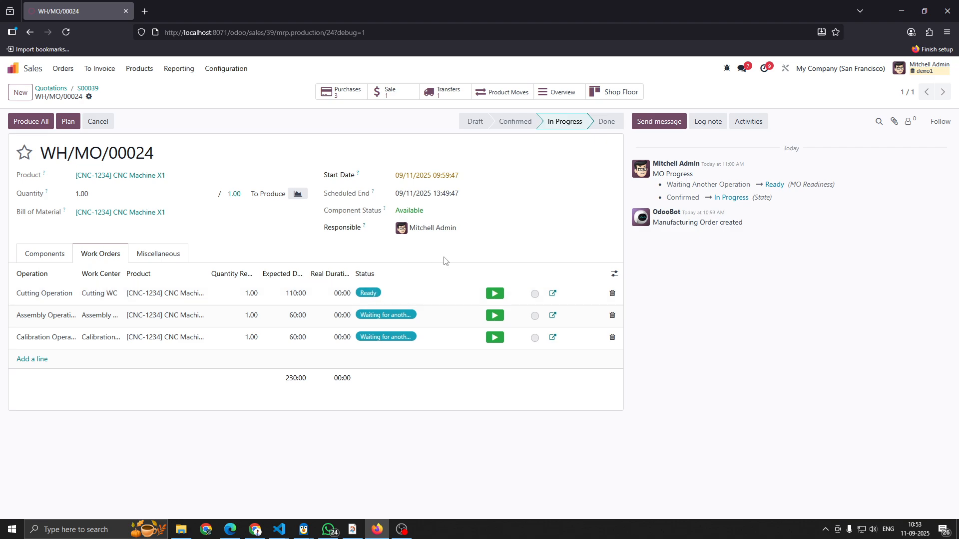
click(495, 294)
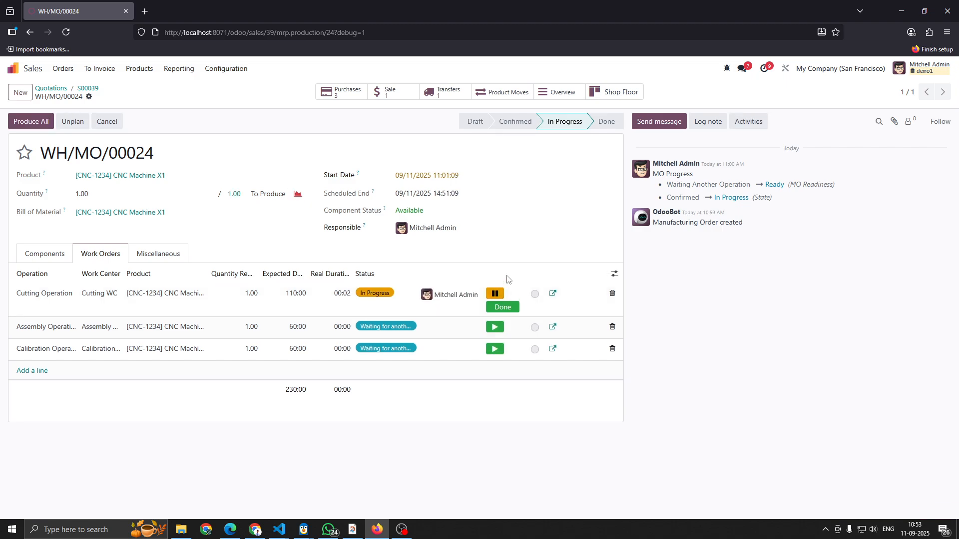
click(447, 93)
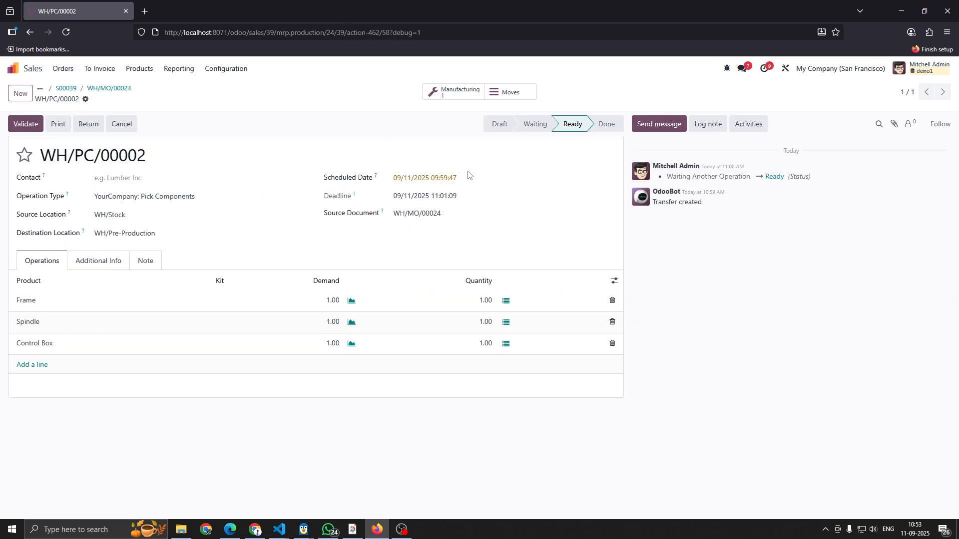
click(24, 125)
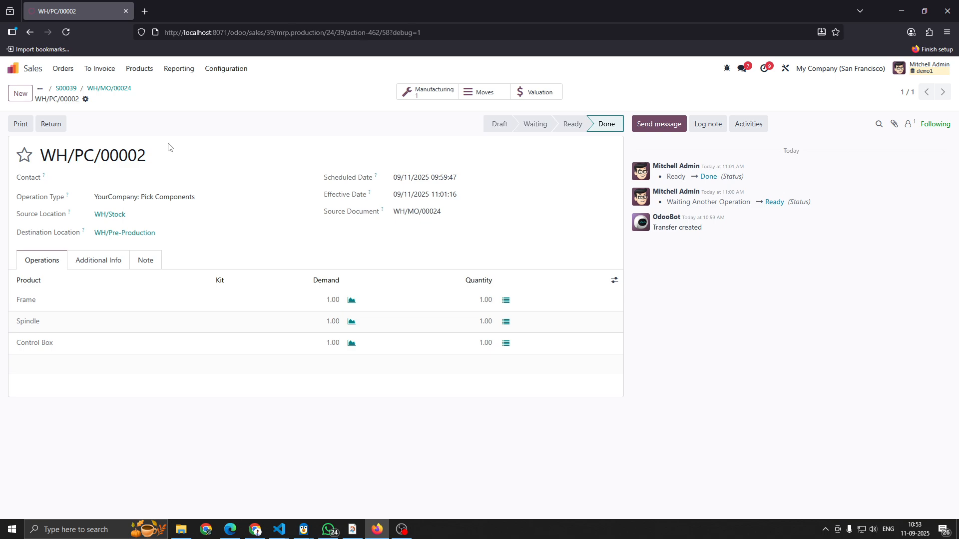
click(110, 89)
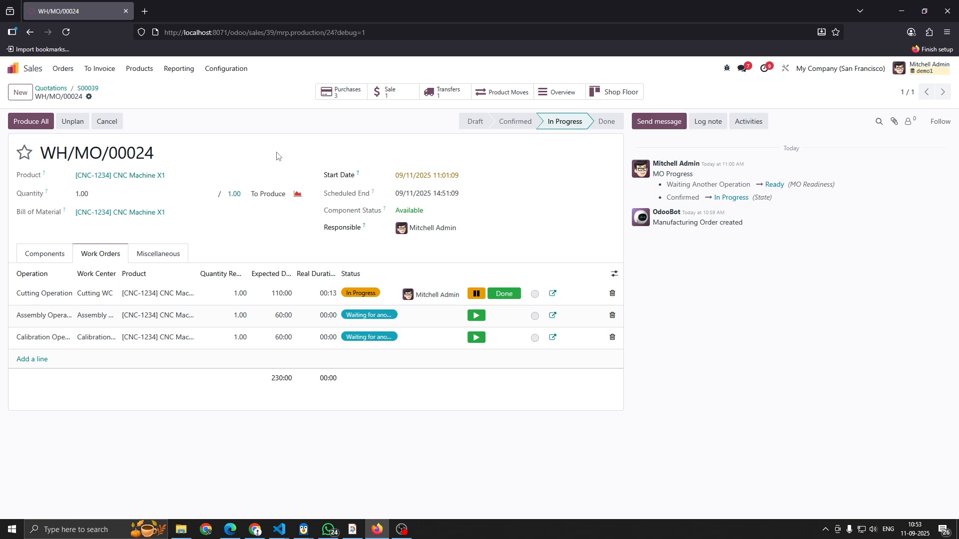
- Open the Cutting Operation on the Shop Floor and validate its Cutting QC with a measurement of 100 mm
click(502, 297)
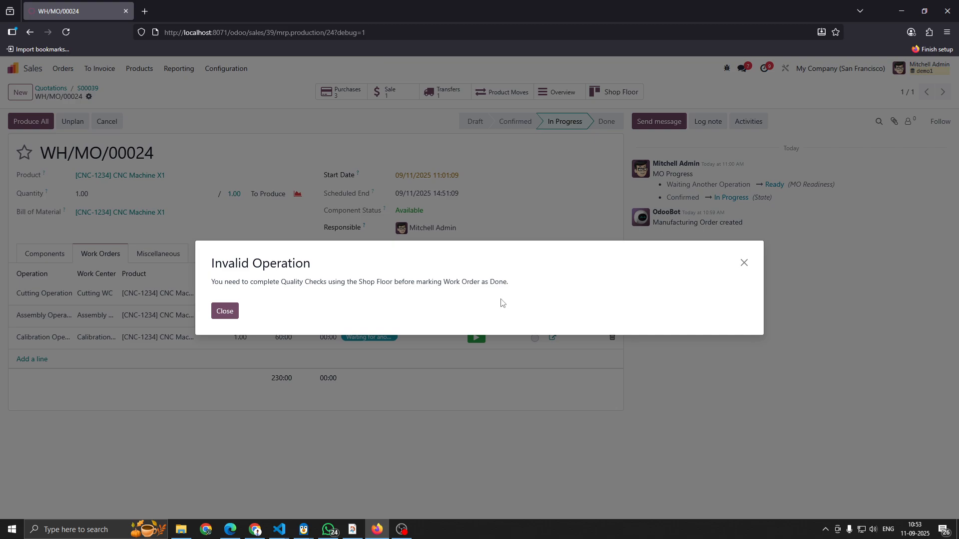
click(216, 313)
click(534, 294)
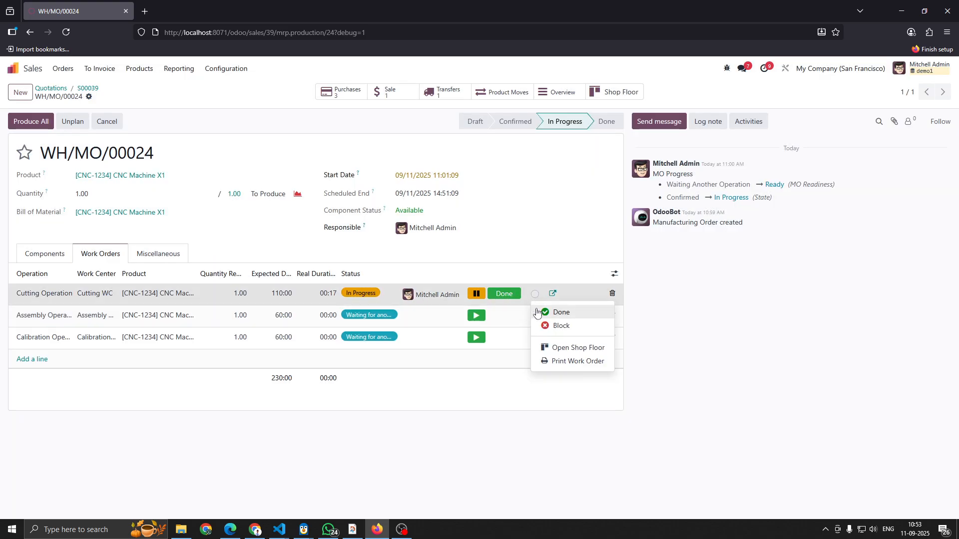
click(567, 351)
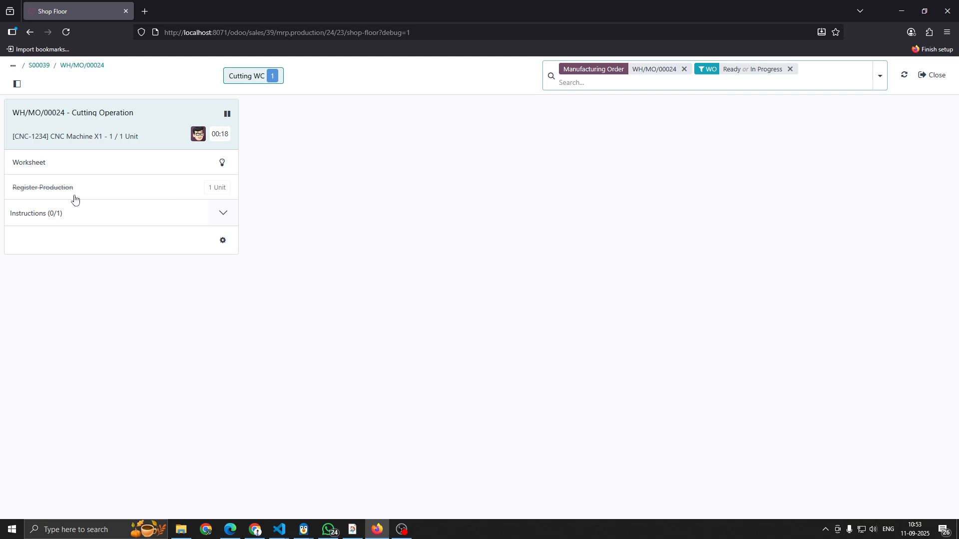
click(224, 213)
click(161, 245)
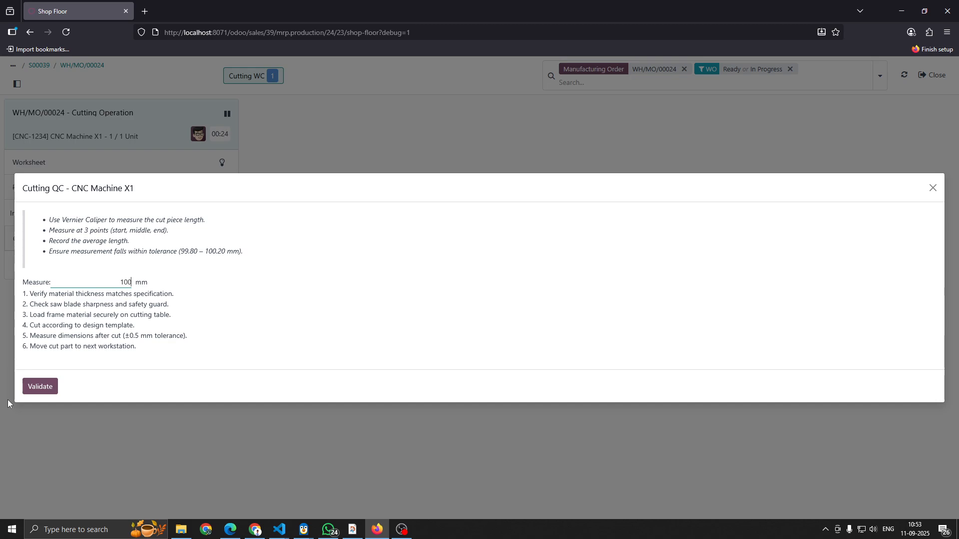
text(100)
click(39, 392)
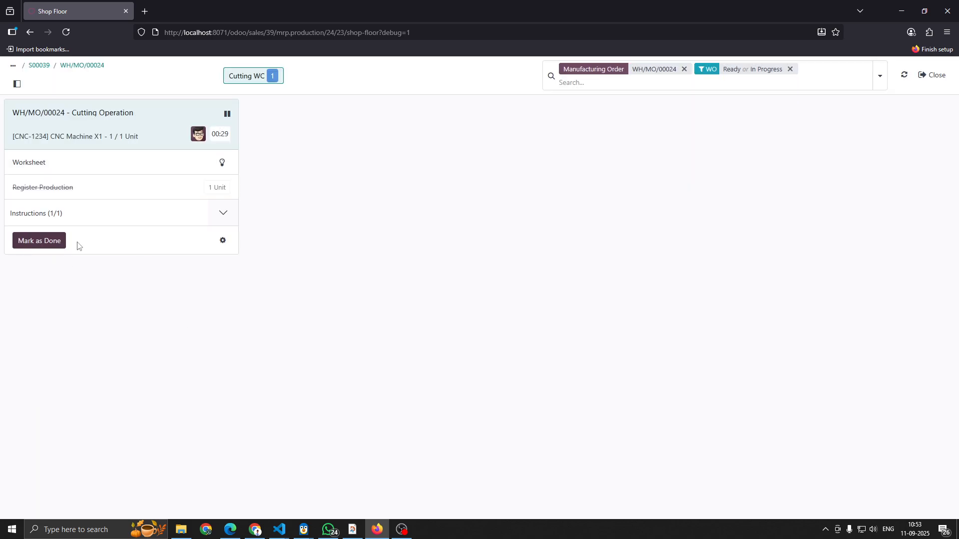
- Mark the Cutting Operation as done on the Shop Floor and return to the manufacturing order's work orders
click(40, 242)
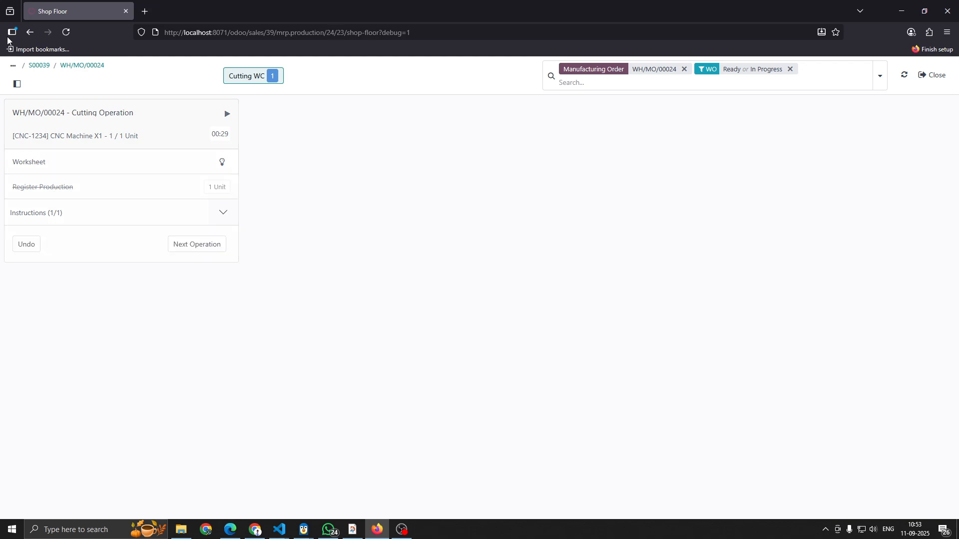
click(85, 69)
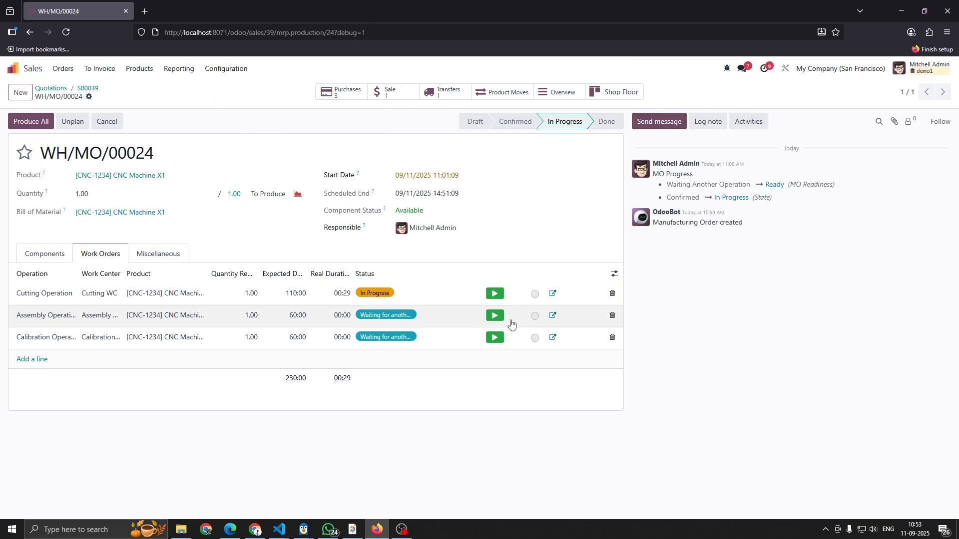
click(535, 294)
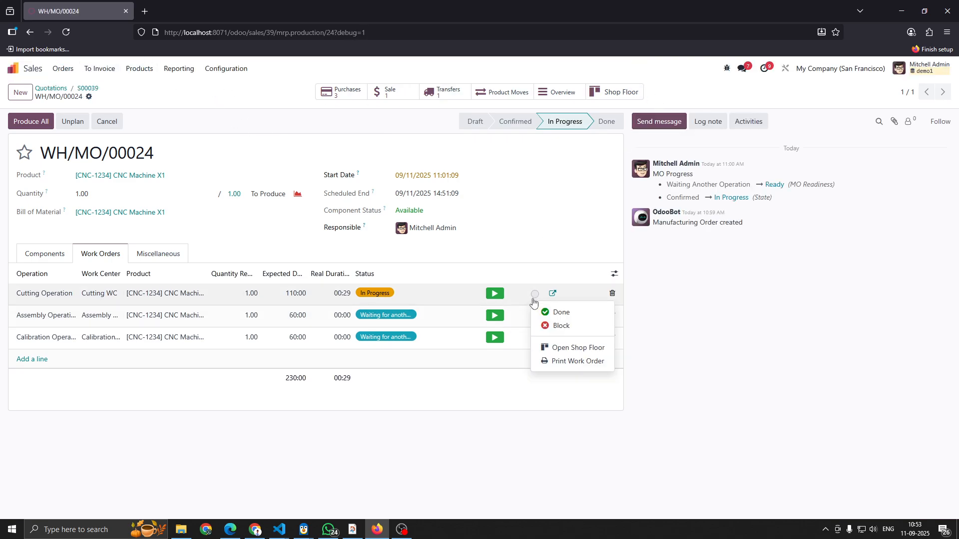
click(550, 347)
click(74, 66)
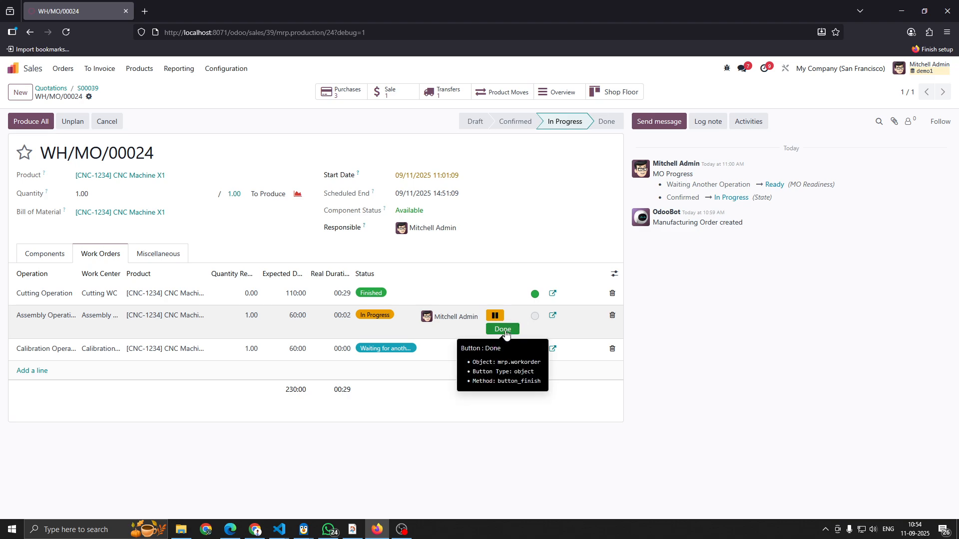
- Open the Assembly Operation on the Shop Floor, pass its Assembly QC check, and mark the operation as done
click(506, 331)
click(223, 311)
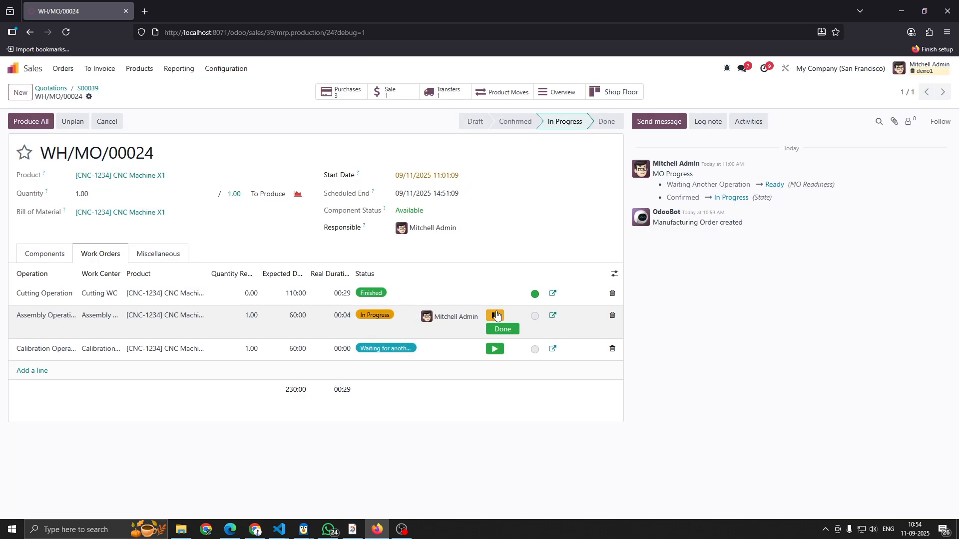
click(535, 316)
click(569, 369)
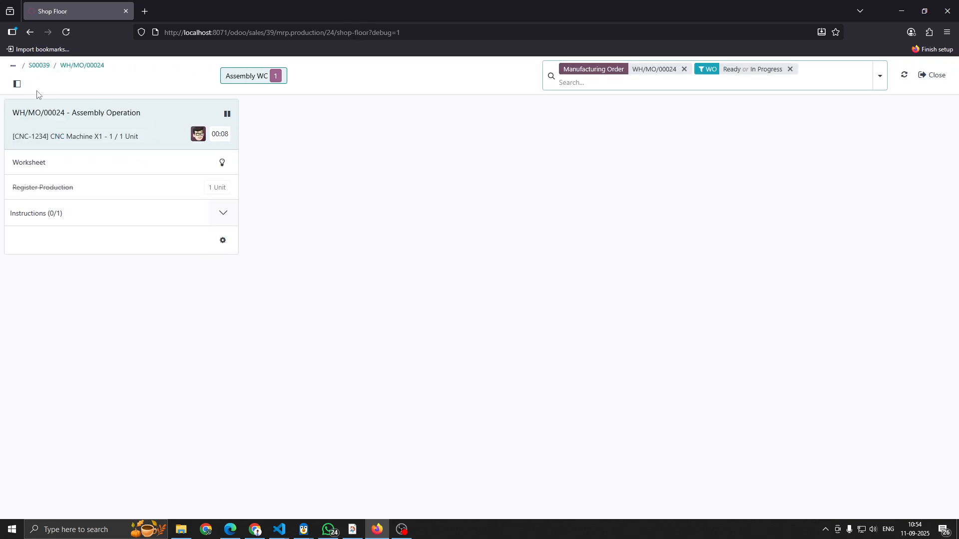
click(224, 219)
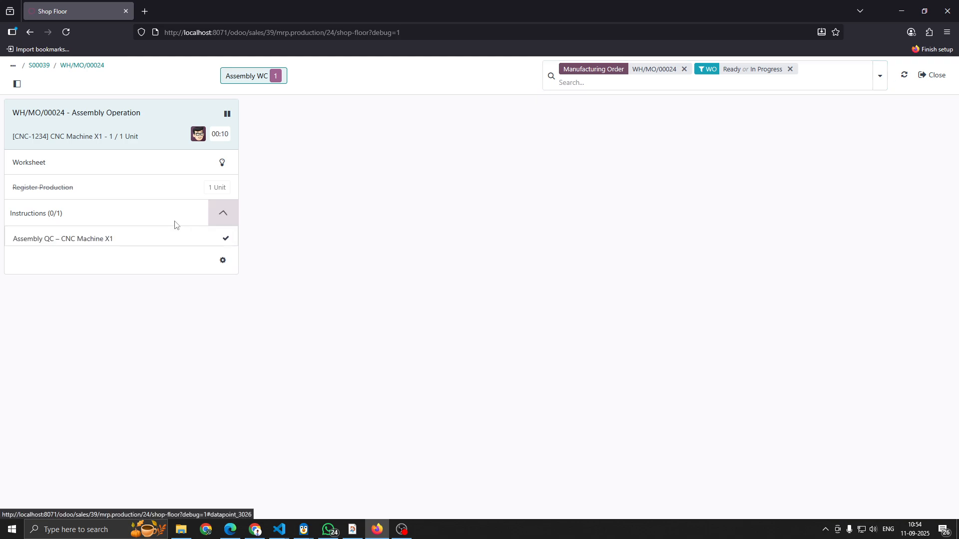
click(158, 242)
click(60, 394)
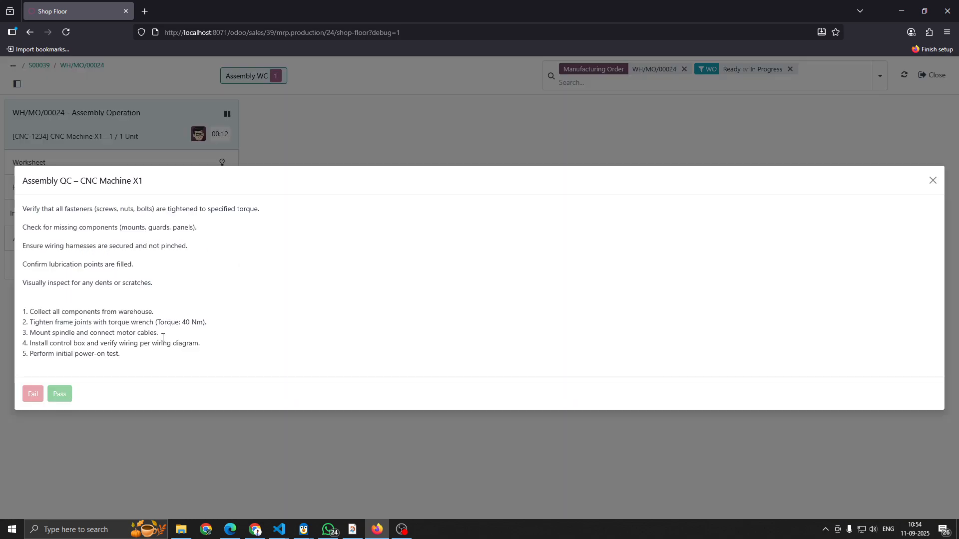
click(38, 245)
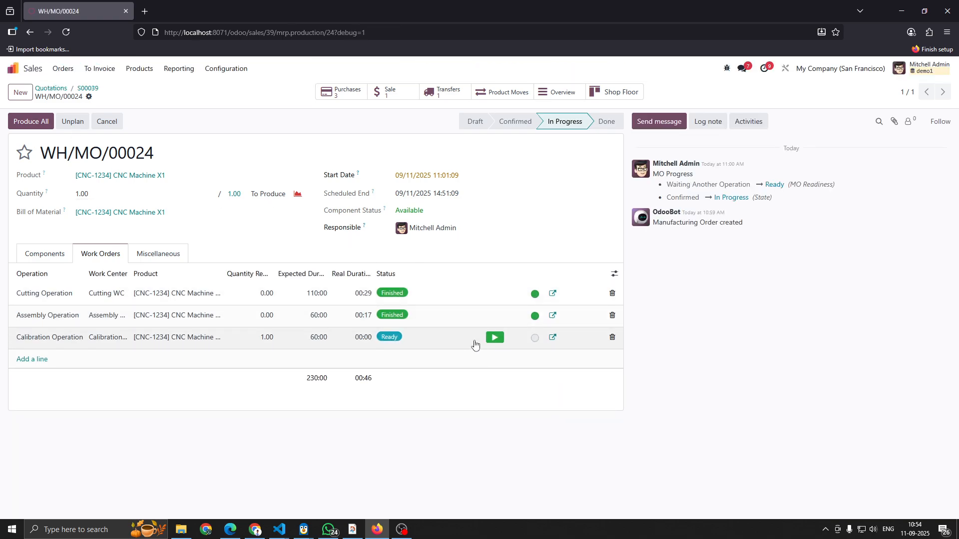
- Start the Calibration Operation work order and open it on the Shop Floor
click(492, 341)
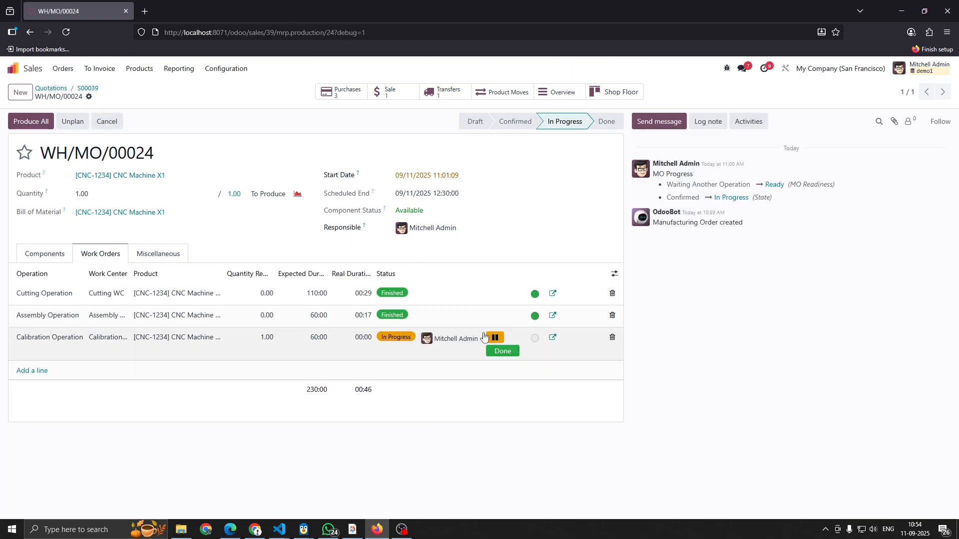
click(500, 351)
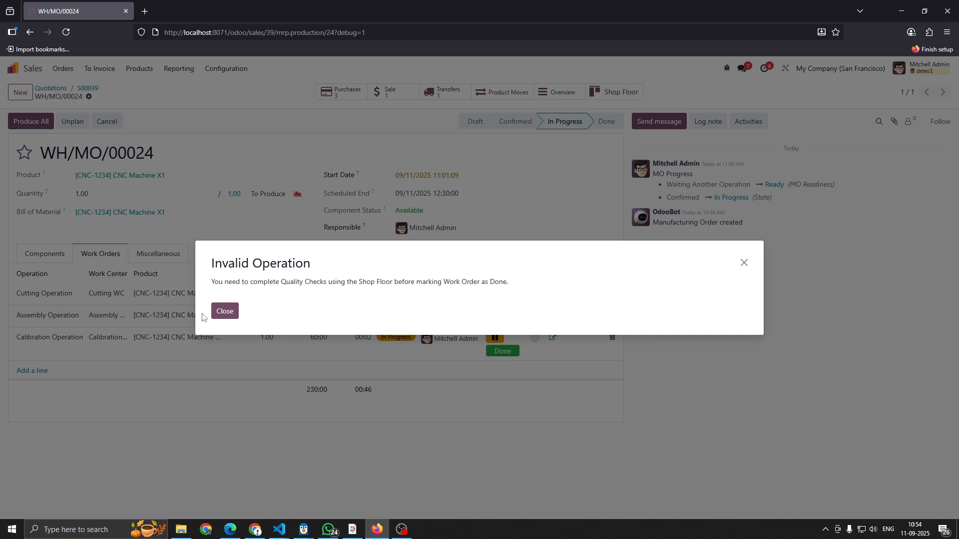
click(223, 311)
click(535, 338)
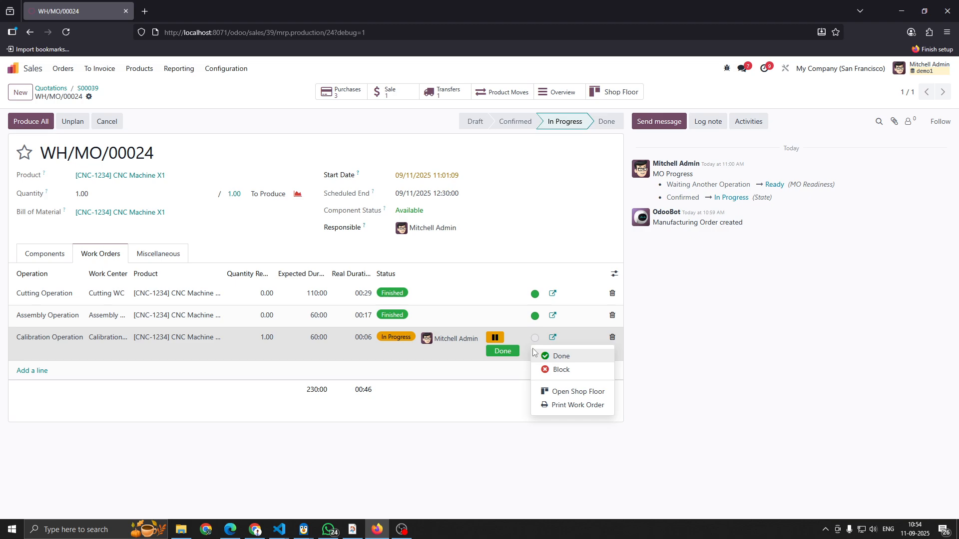
click(570, 392)
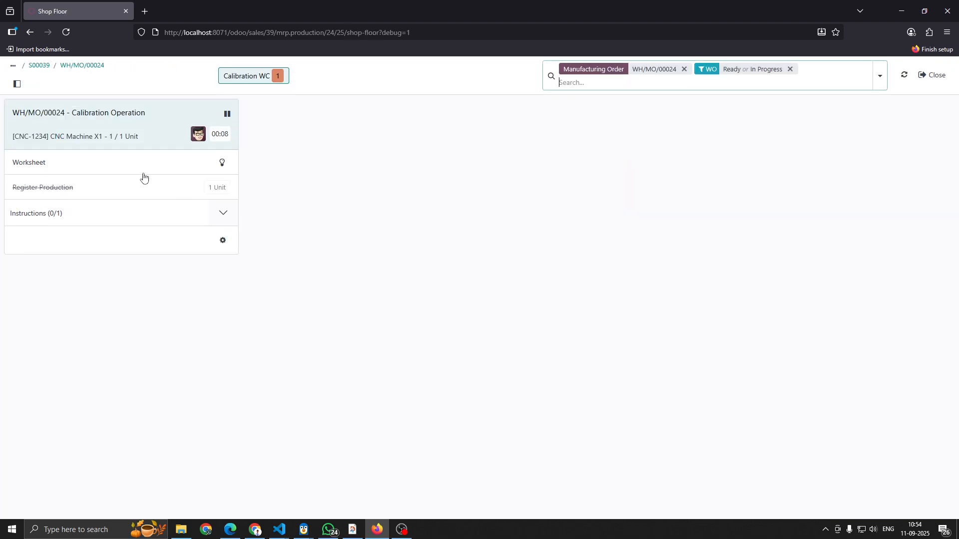
- Validate the Calibration QC with a measurement of 0 mm and mark the Calibration Operation as done
click(222, 216)
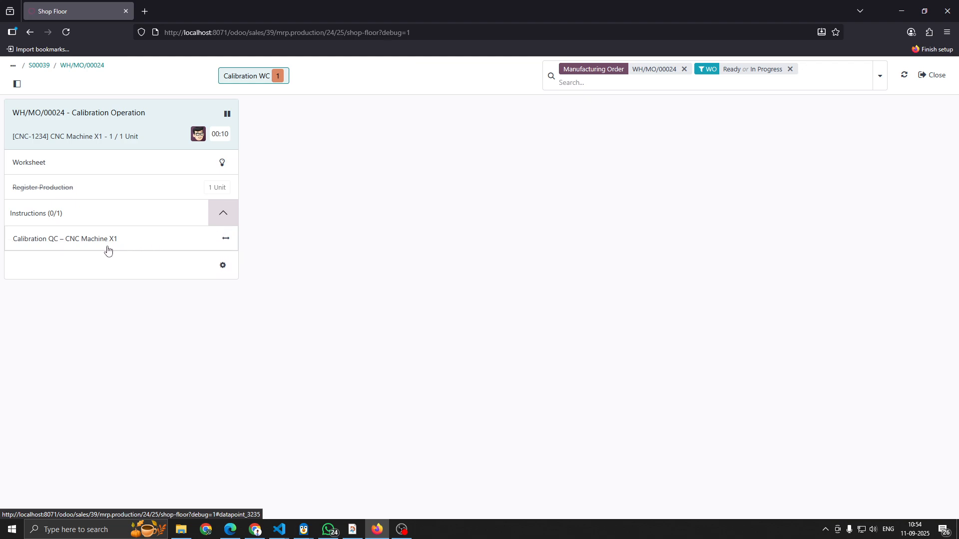
click(111, 240)
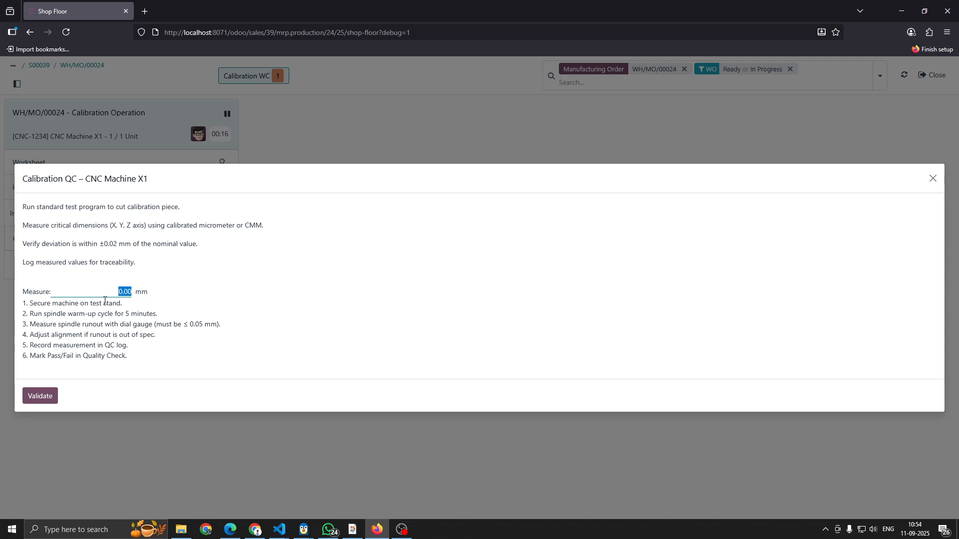
text(0)
click(37, 397)
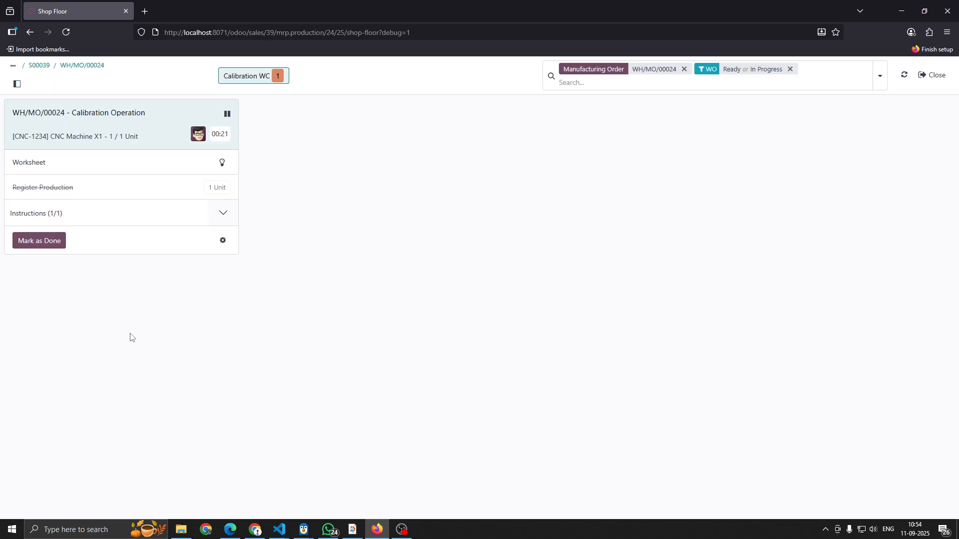
click(31, 242)
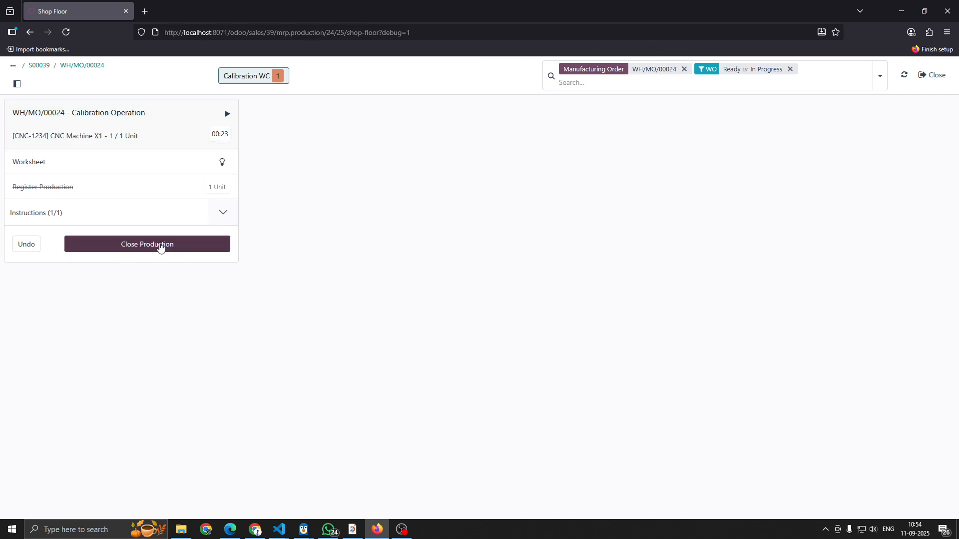
- Close production of the CNC Machine X1 manufacturing order and validate its Store Finished Product transfer from WH/Post-Production to WH/Stock
click(160, 244)
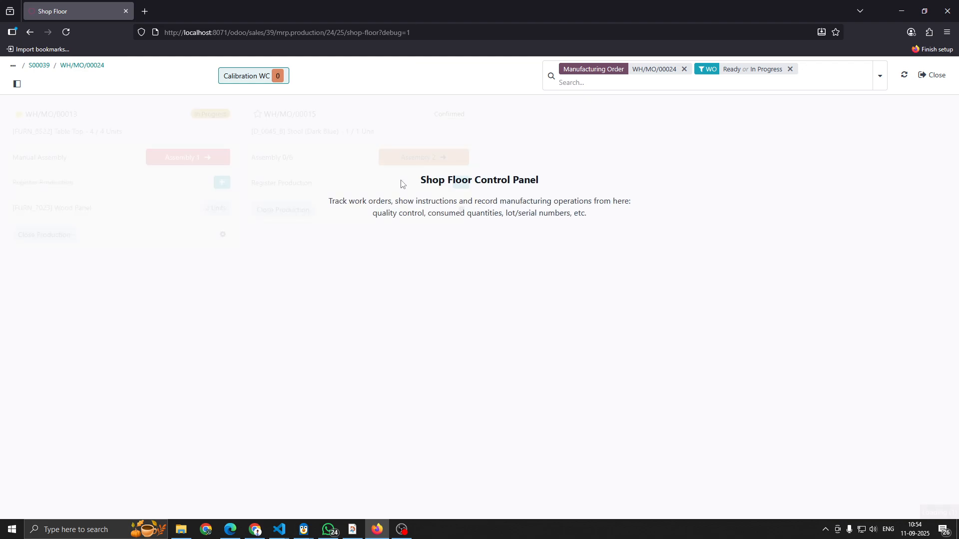
click(70, 66)
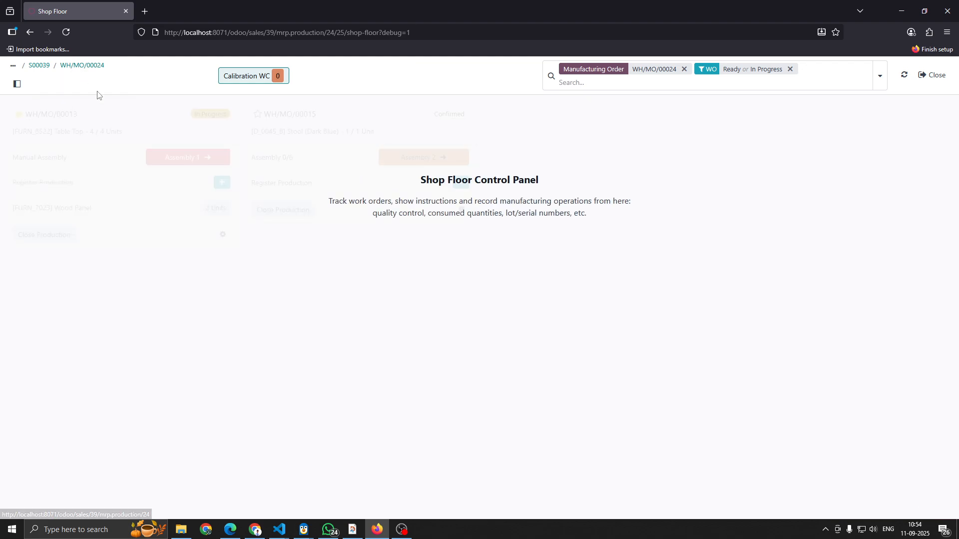
click(431, 95)
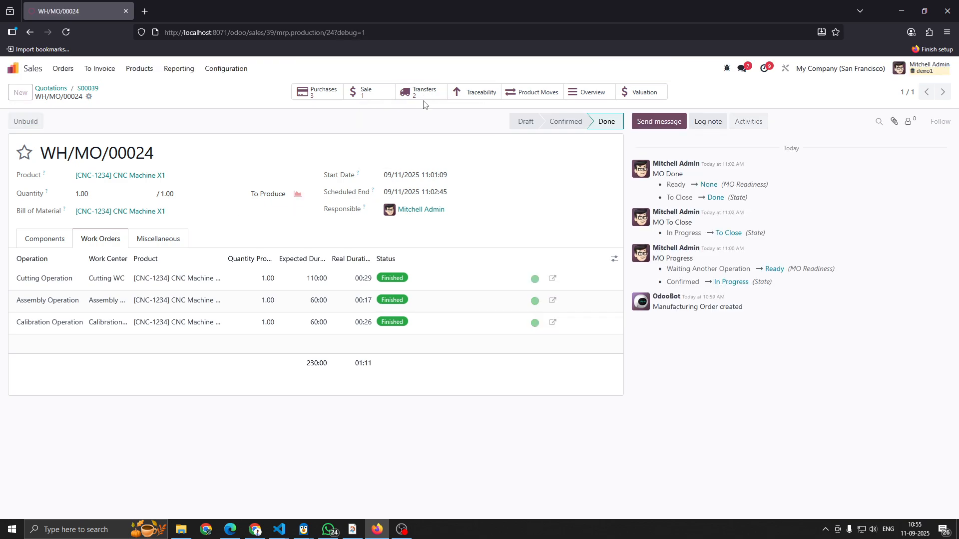
click(361, 168)
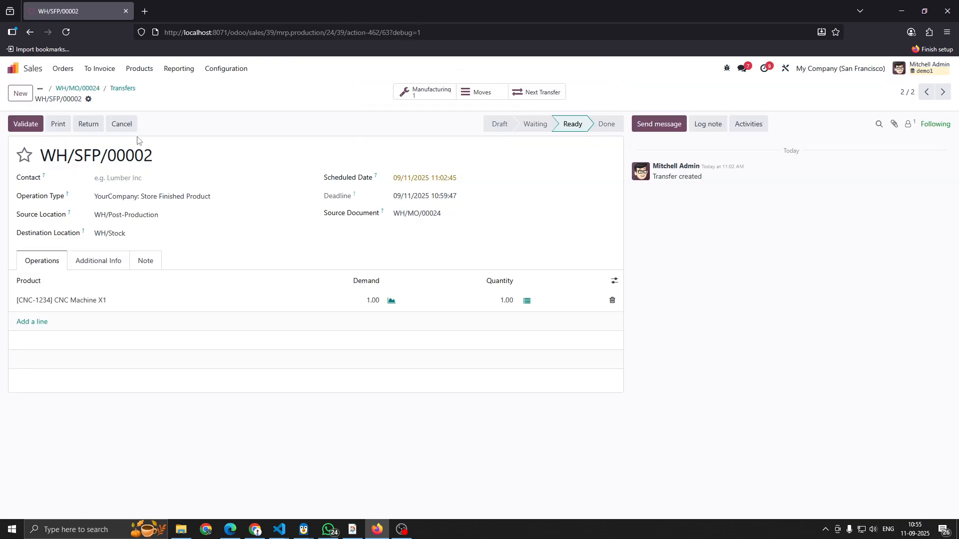
click(21, 131)
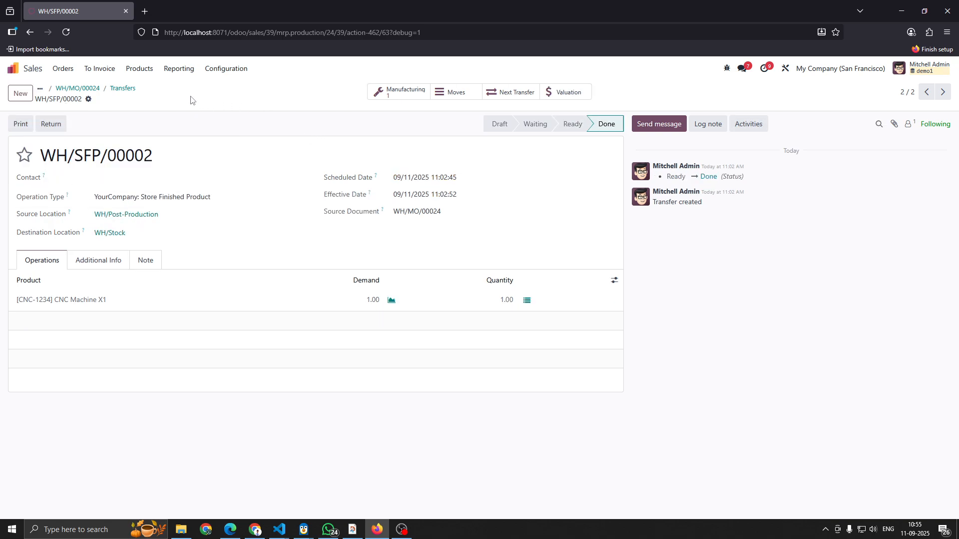
- Open the sales order linked to the manufacturing order and validate its customer delivery of CNC Machine X1
click(124, 89)
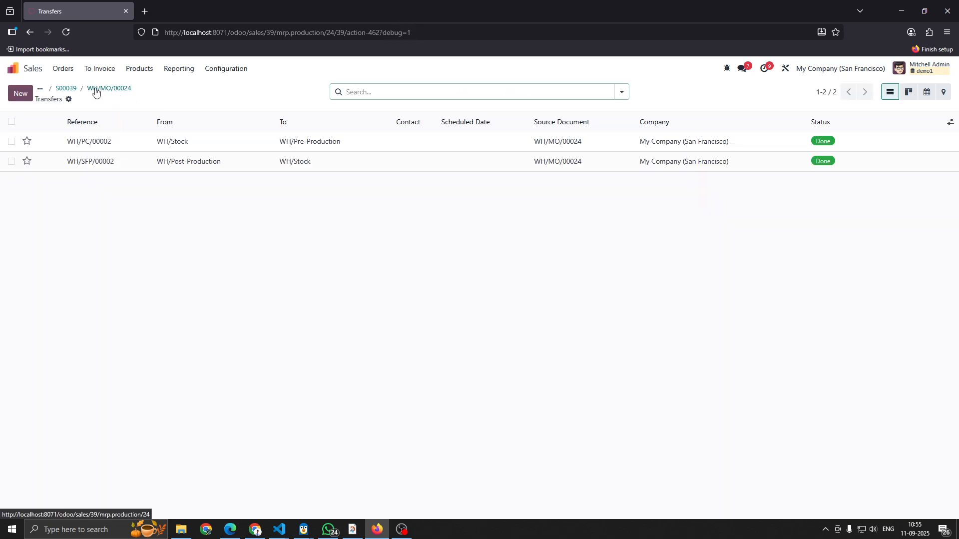
click(106, 91)
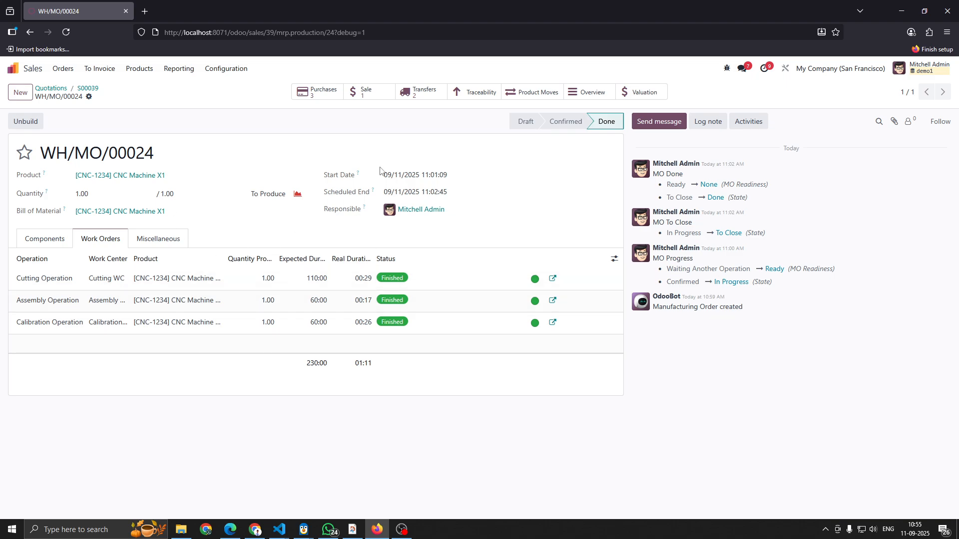
click(375, 94)
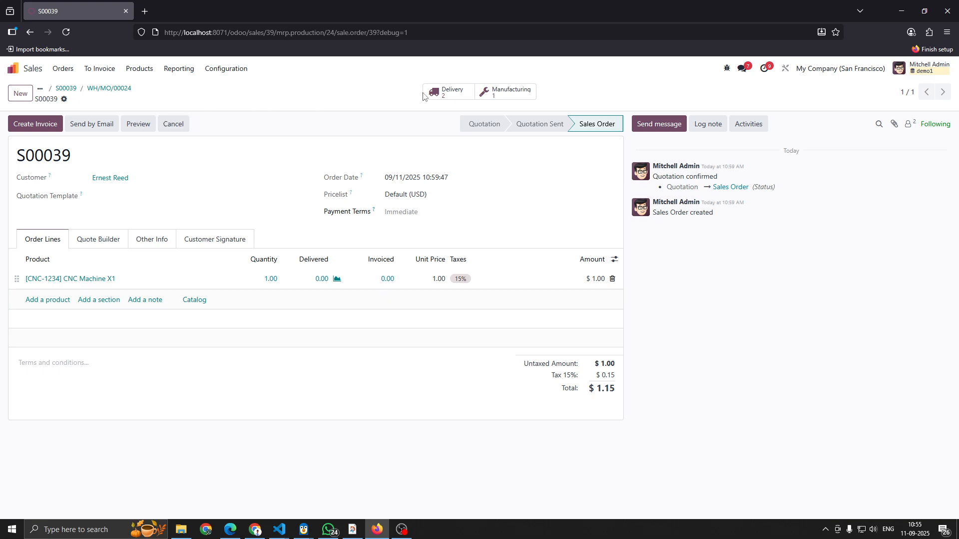
click(452, 93)
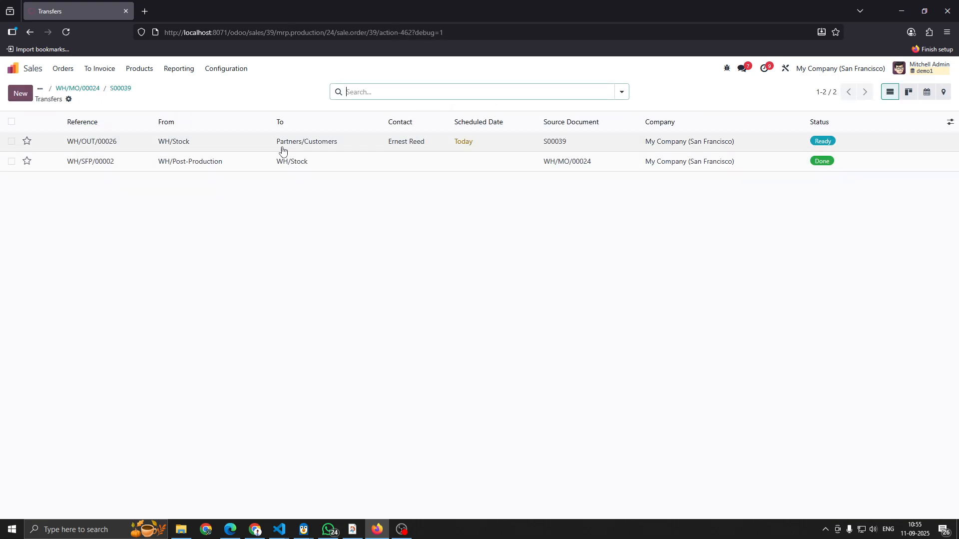
click(223, 146)
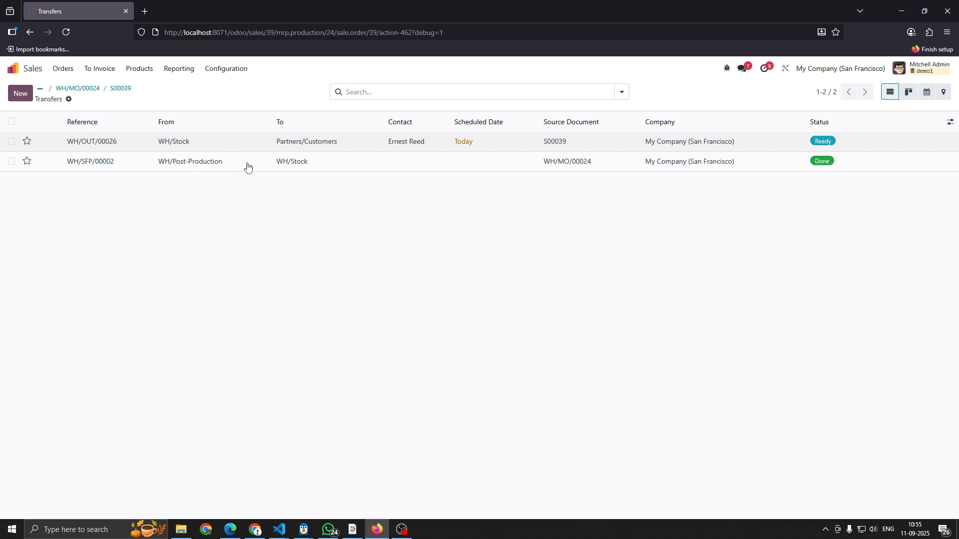
click(25, 125)
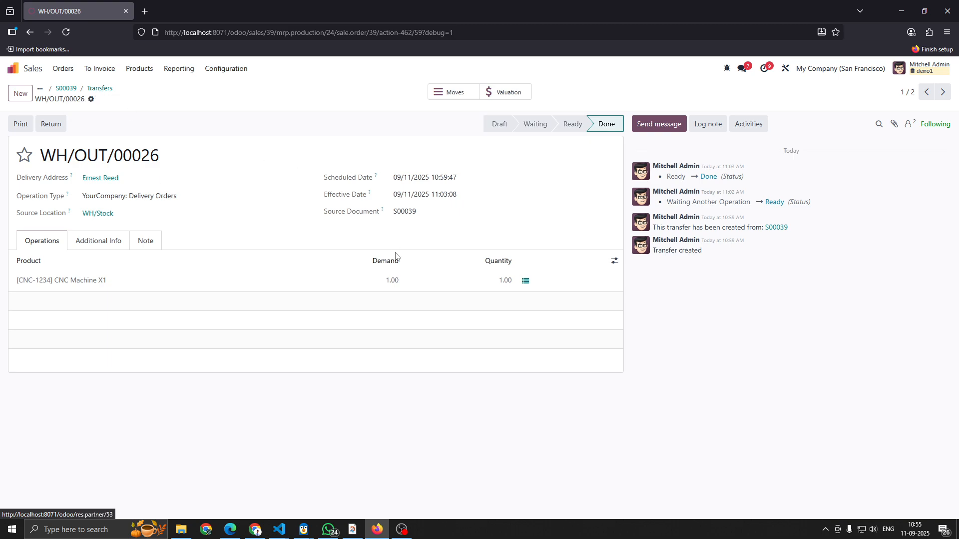
- Create a regular invoice from the sales order, set its invoice date to 09/11/2025, and confirm it
click(65, 88)
click(41, 129)
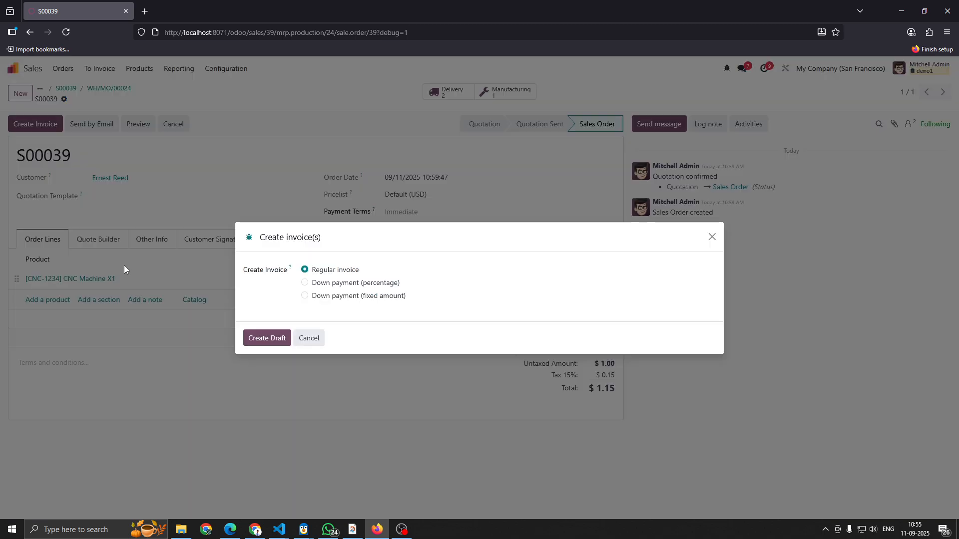
click(265, 338)
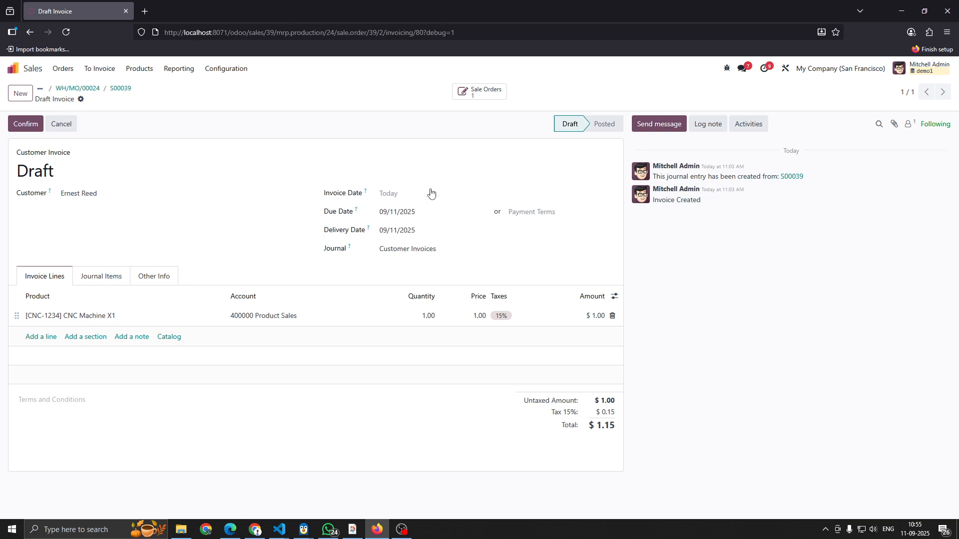
click(418, 197)
click(533, 296)
click(28, 129)
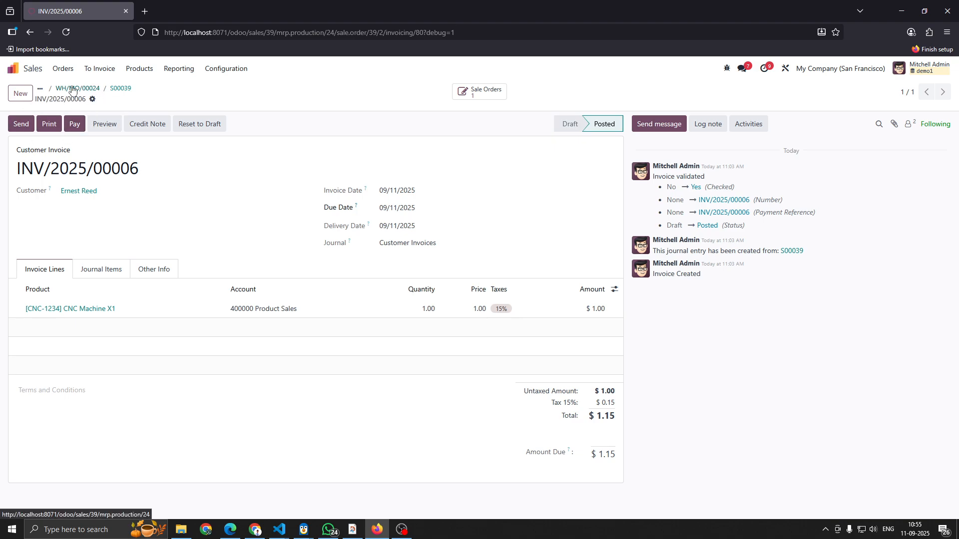
click(12, 68)
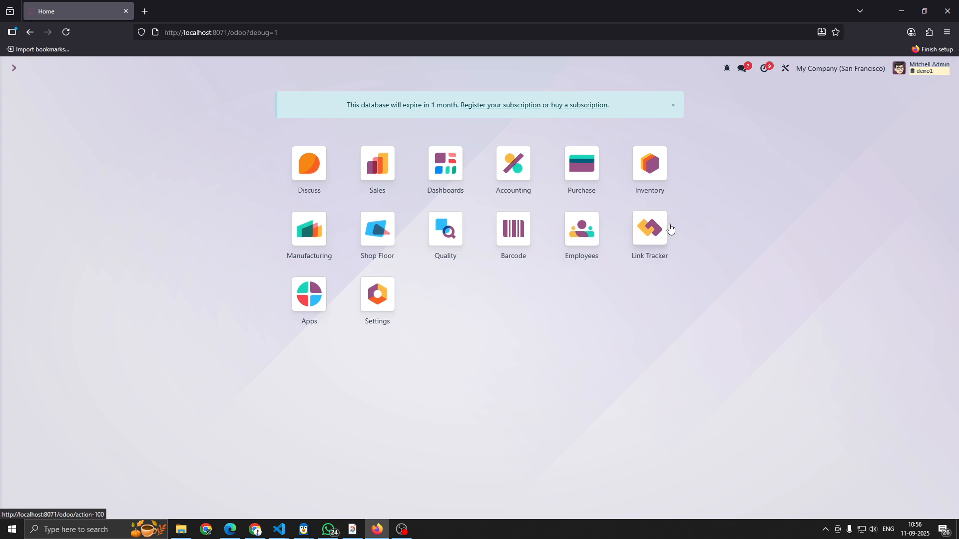
click(401, 528)
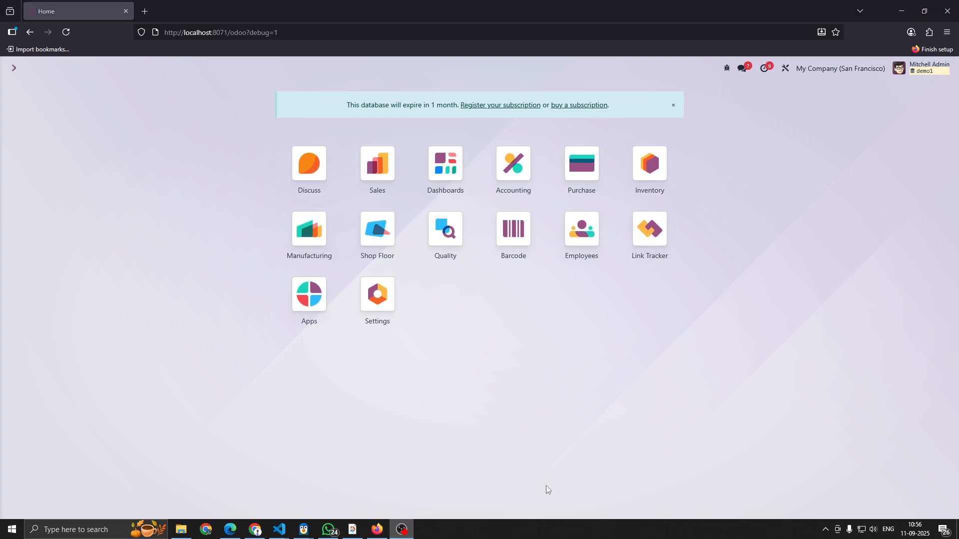